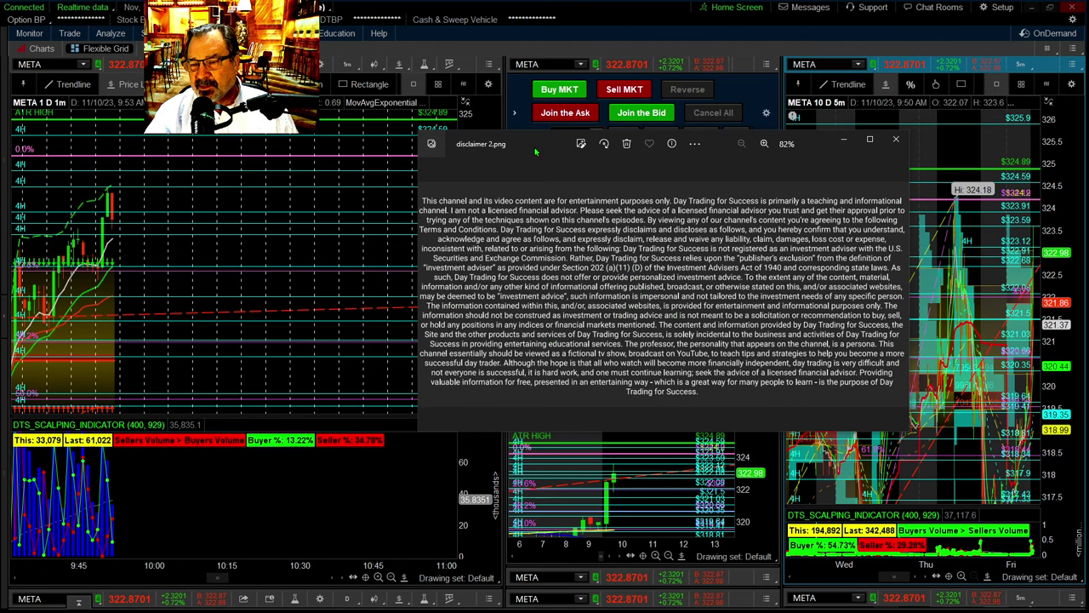
Close the disclaimer image, examine the META 1-year daily chart at full size around its recent highs, and restore the chart grid.
key("alt+F4")
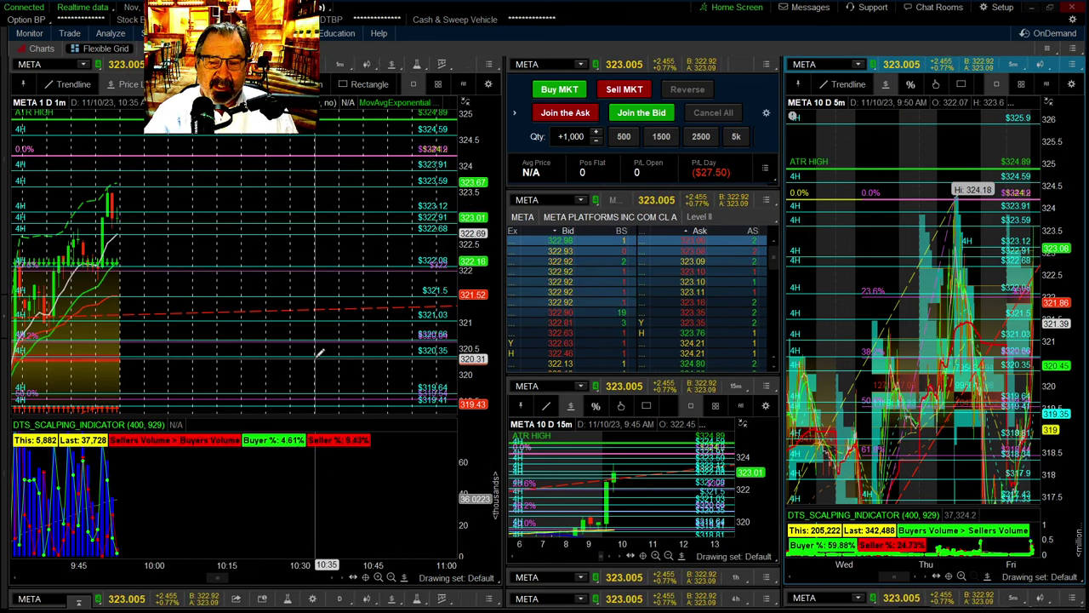
left_click(488, 598)
left_click(465, 551)
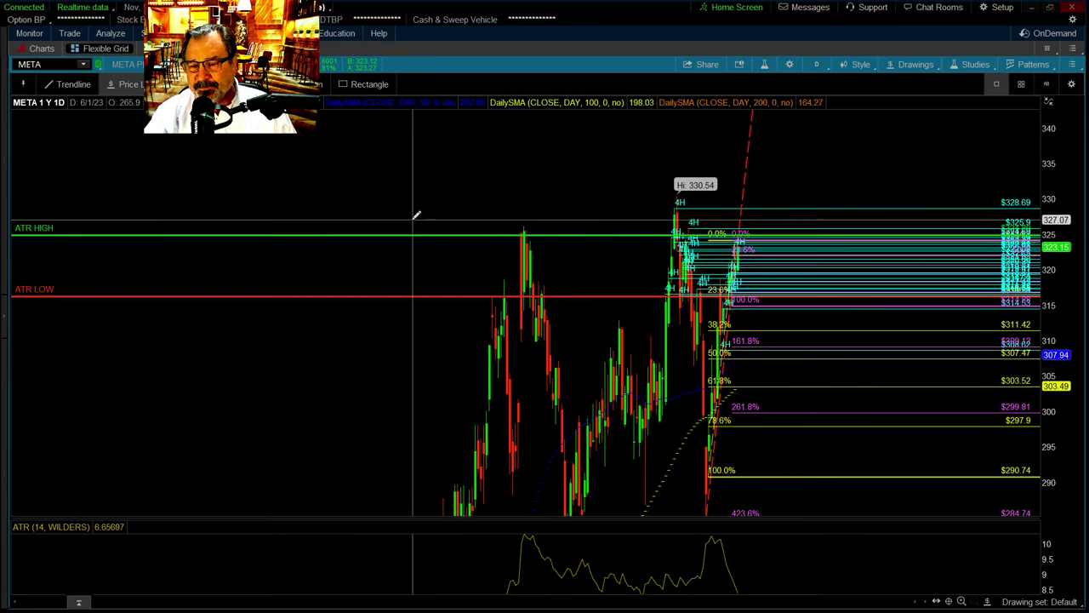
left_click_drag(411, 217, 838, 355)
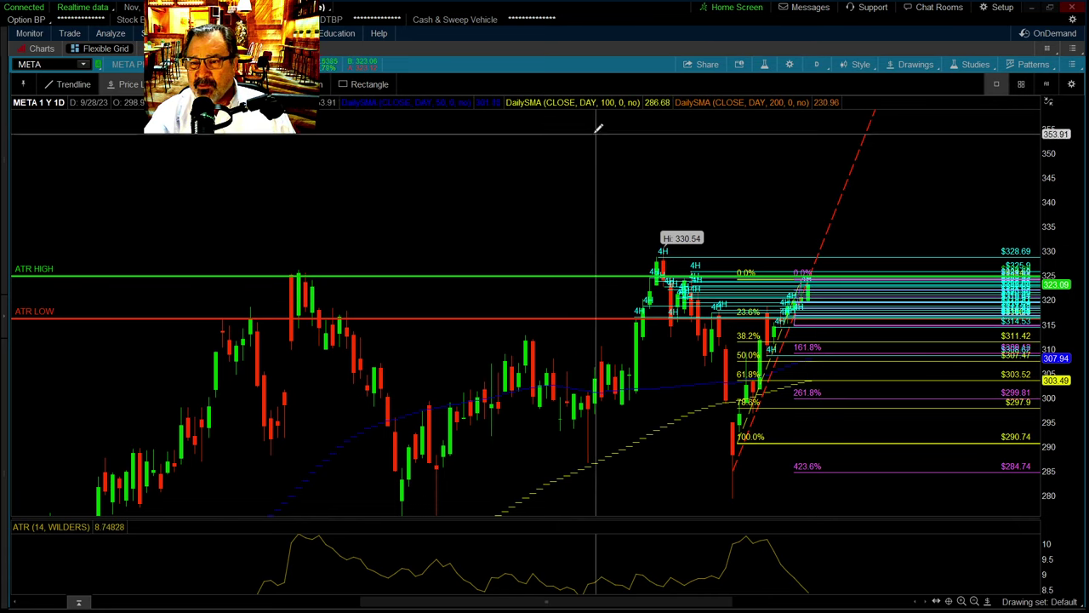
double_click(519, 68)
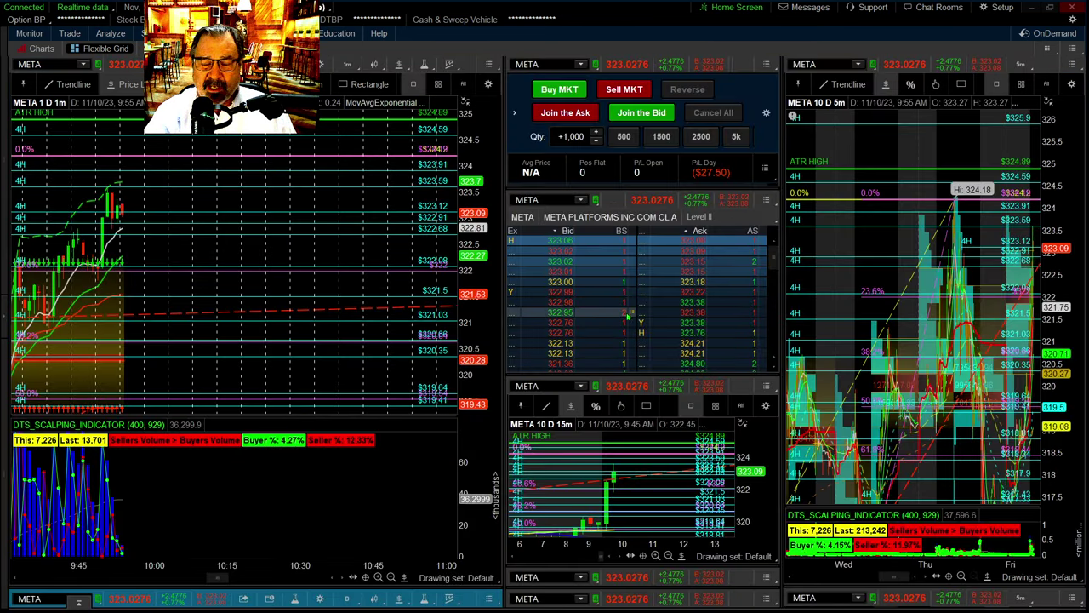
Examine the META 10-day 5-minute chart at full size across its whole price range and return to the chart grid.
left_click(1072, 65)
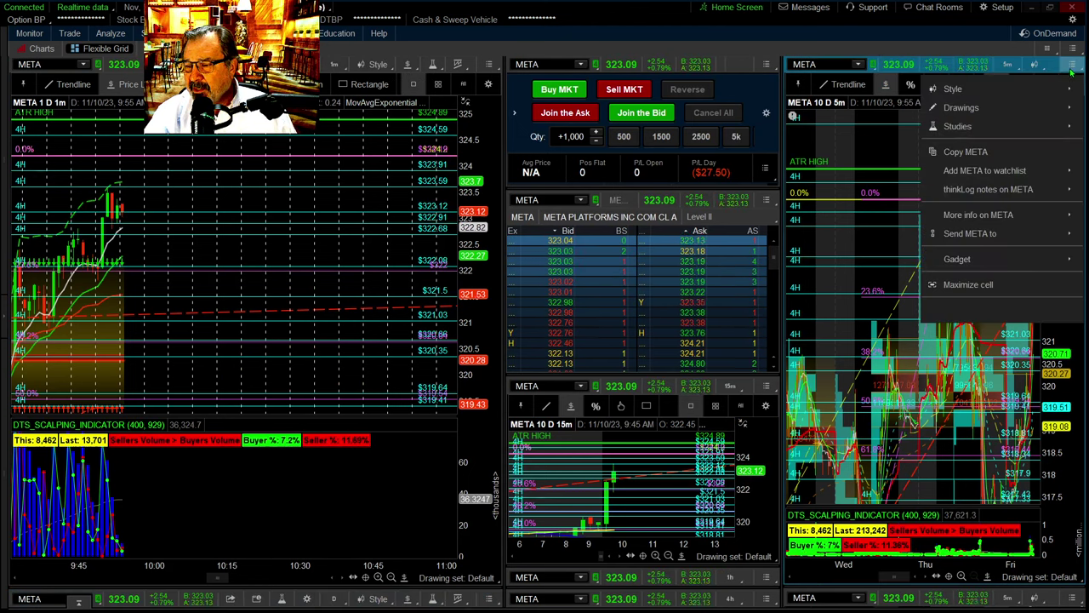
left_click(997, 283)
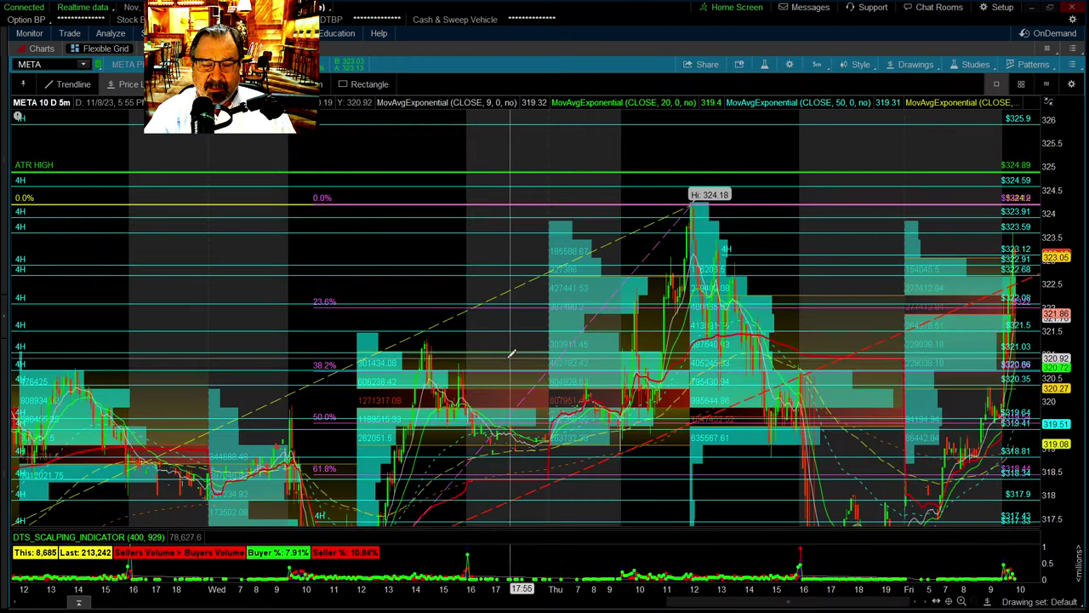
right_click(387, 165)
left_click(406, 174)
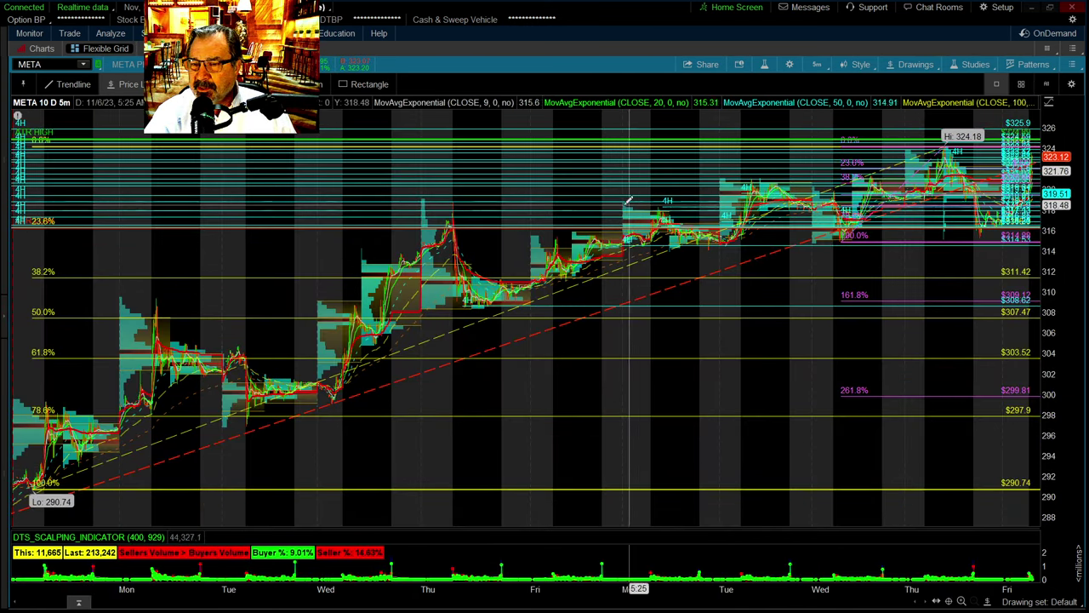
double_click(584, 72)
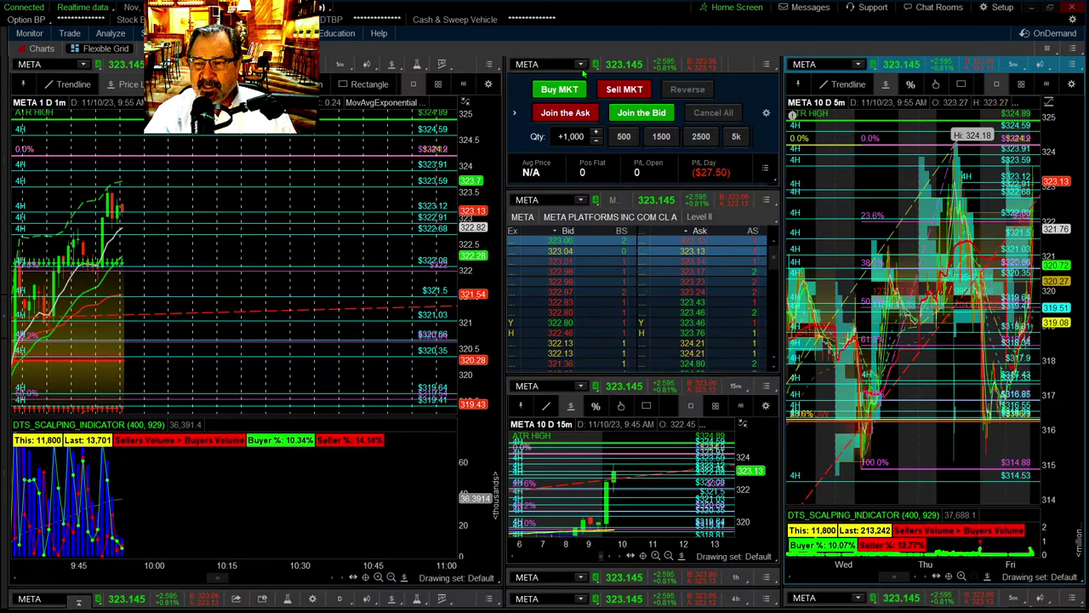
Check the second META 5-minute chart at full size and enlarge the latest candles of the 1-minute chart in the grid.
left_click(1072, 600)
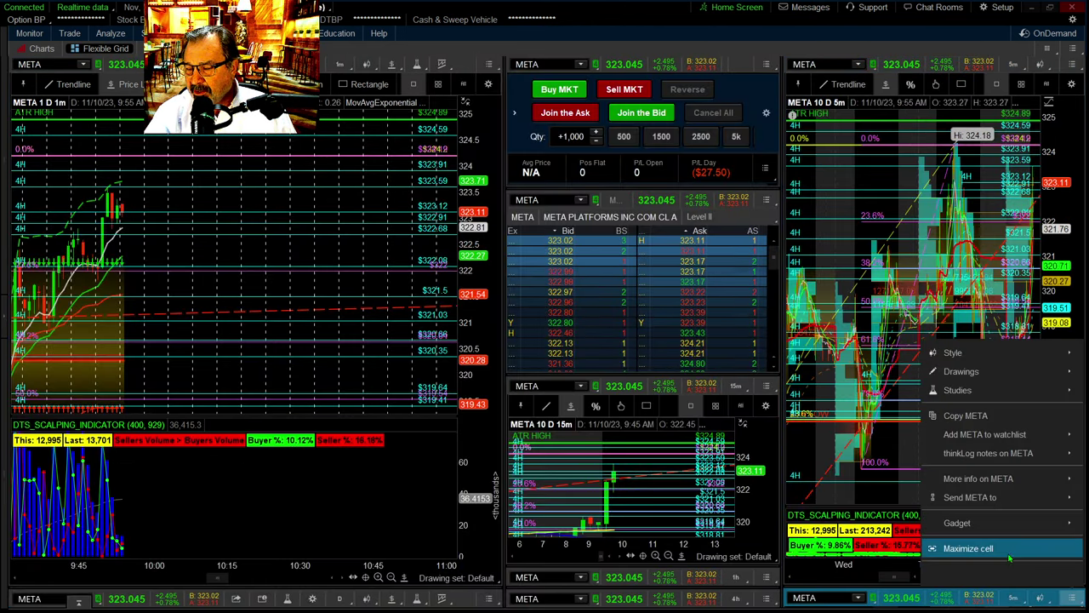
left_click(970, 547)
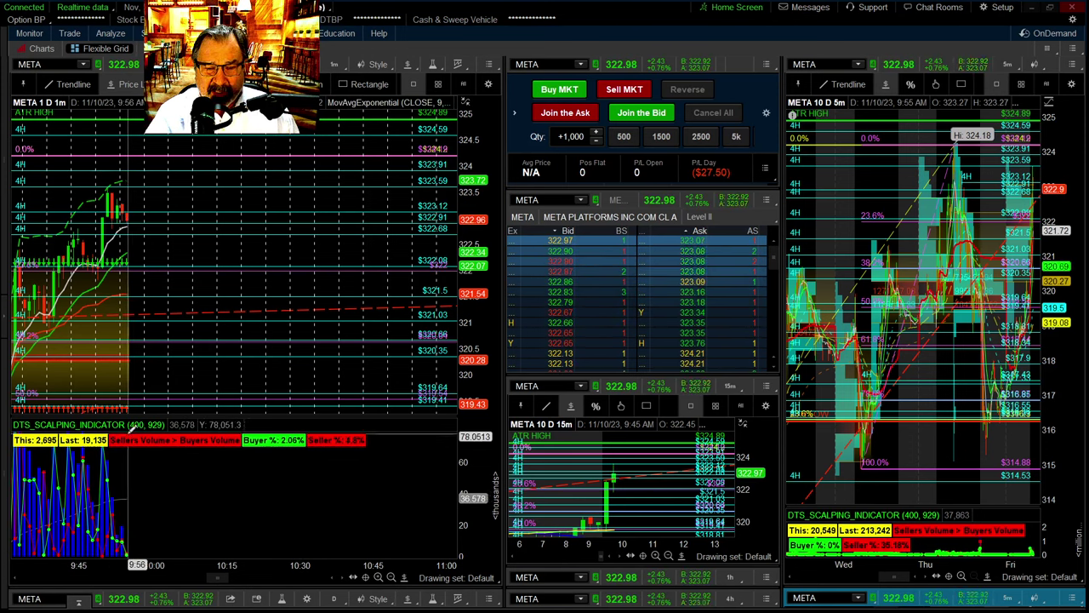
left_click_drag(57, 194, 157, 337)
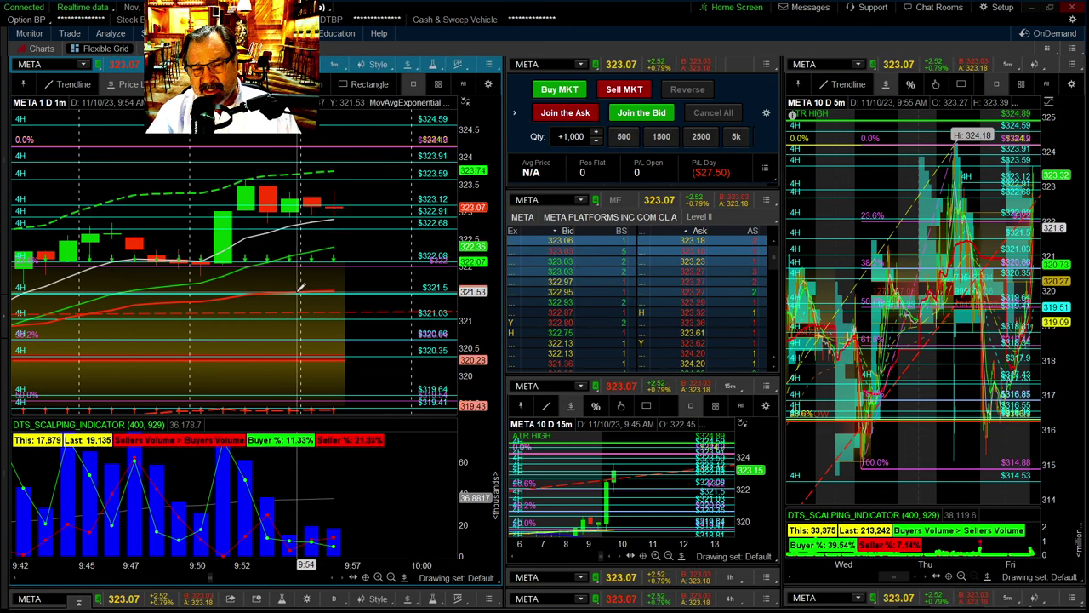
Examine the META 30-day 4-hour chart's price levels and moving averages at full size and return to the chart grid.
left_click(767, 600)
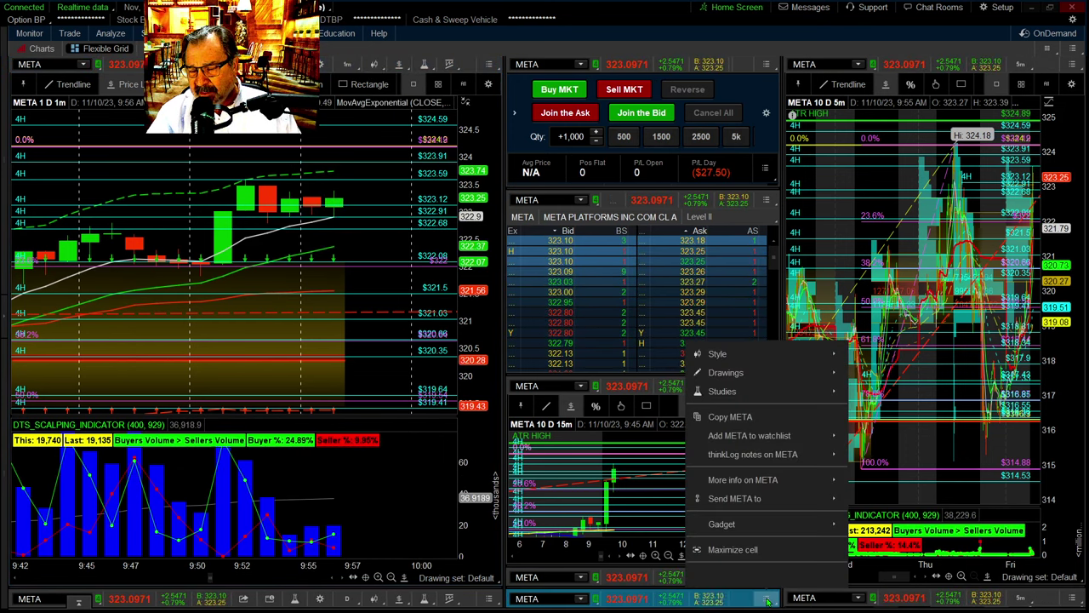
left_click(733, 548)
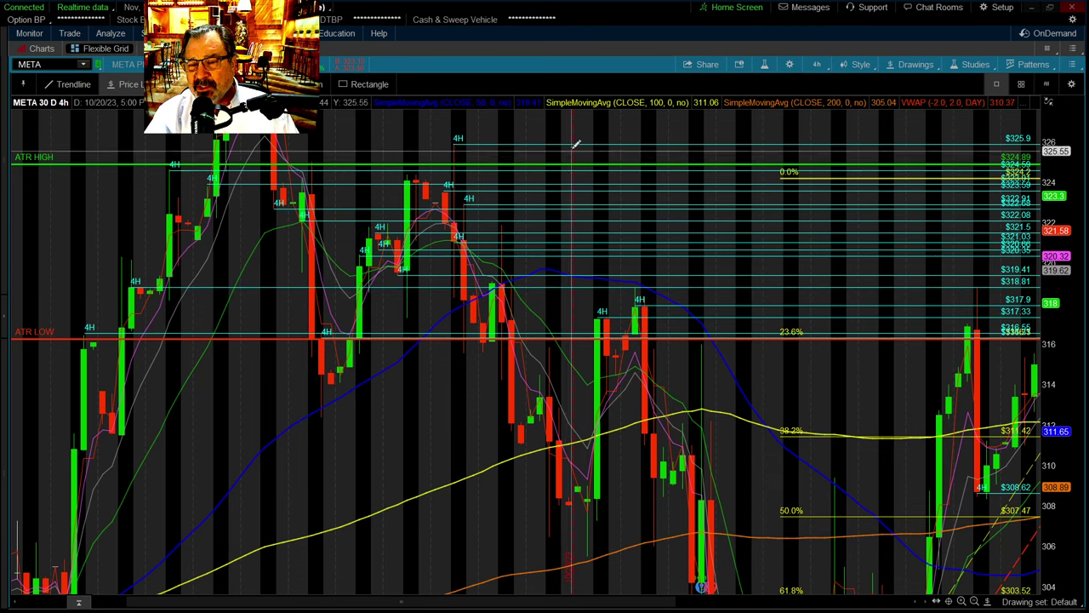
double_click(580, 66)
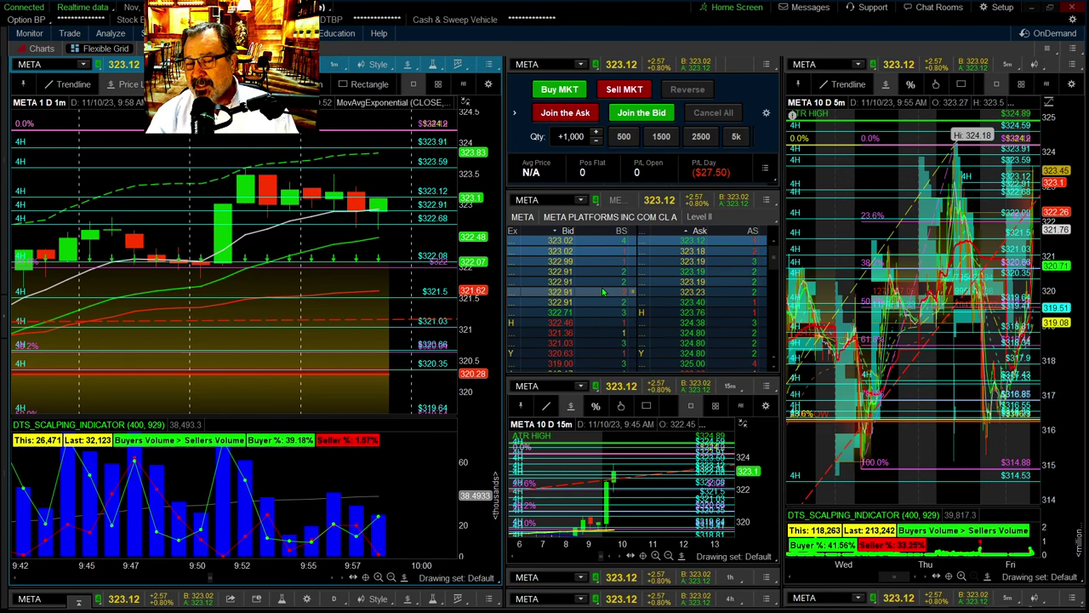
Sell 1,000 META shares at market to open a short position.
scroll(987, 275, "up", 5)
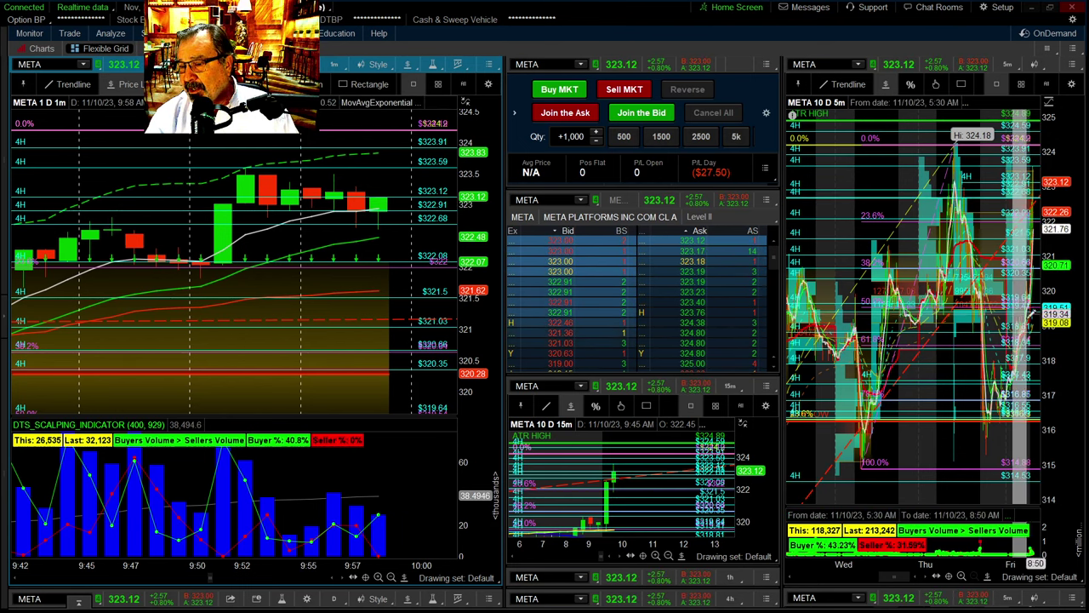
scroll(1038, 351, "up", 3)
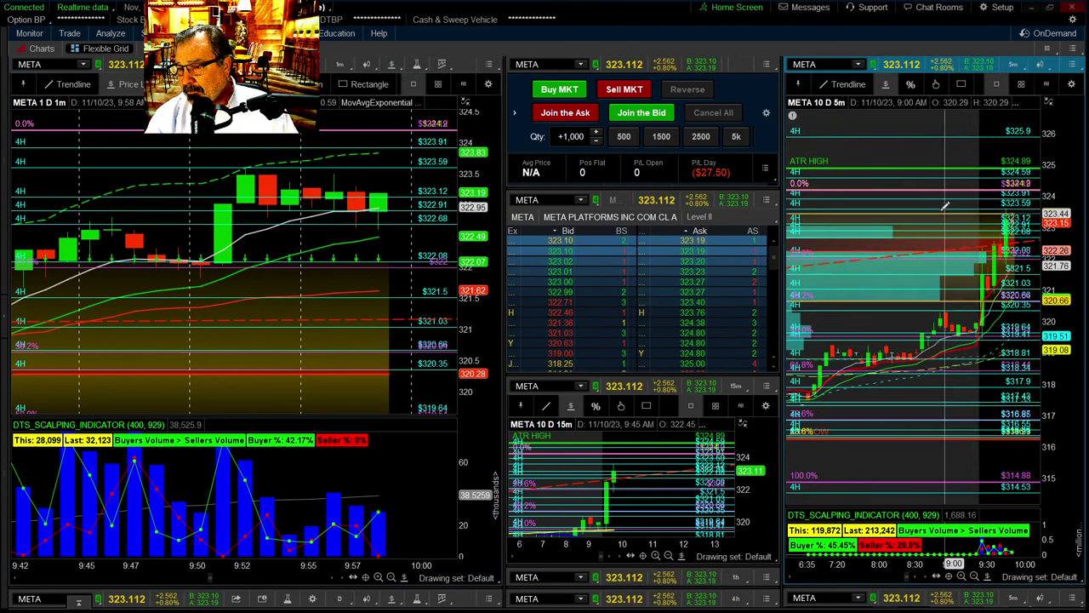
left_click_drag(1038, 349, 1039, 399)
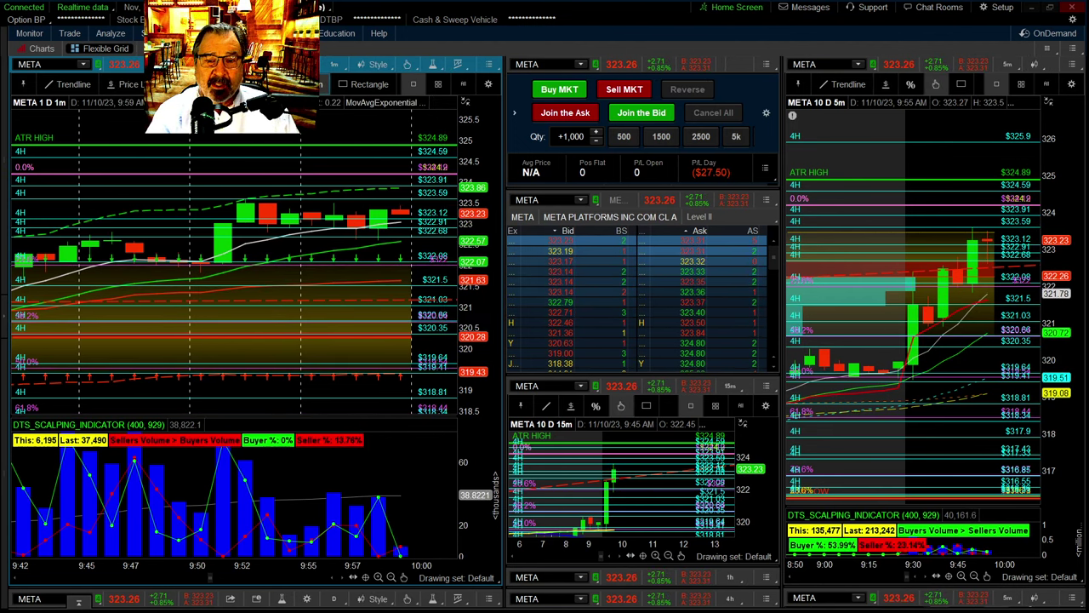
left_click_drag(417, 166, 321, 166)
left_click_drag(460, 239, 460, 243)
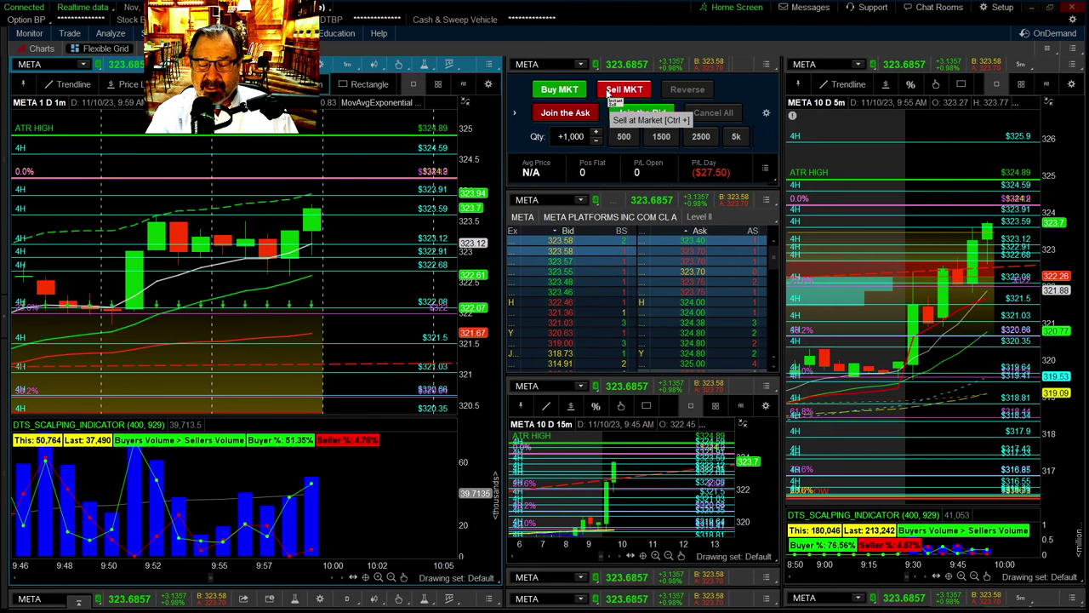
left_click(608, 95)
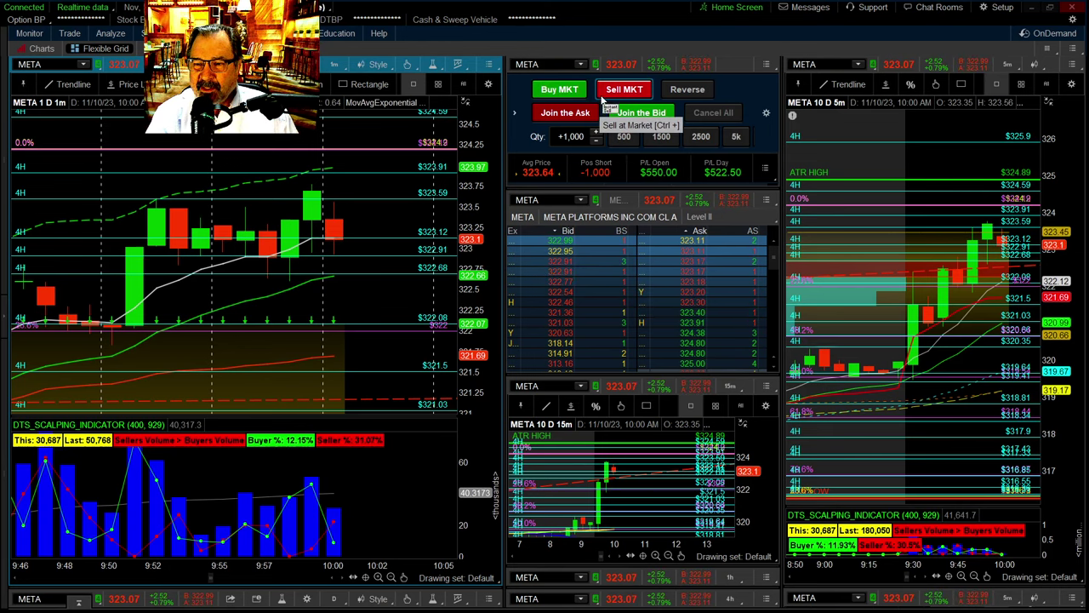
Reverse the 1,000-share META short position to long and back to short.
left_click(678, 99)
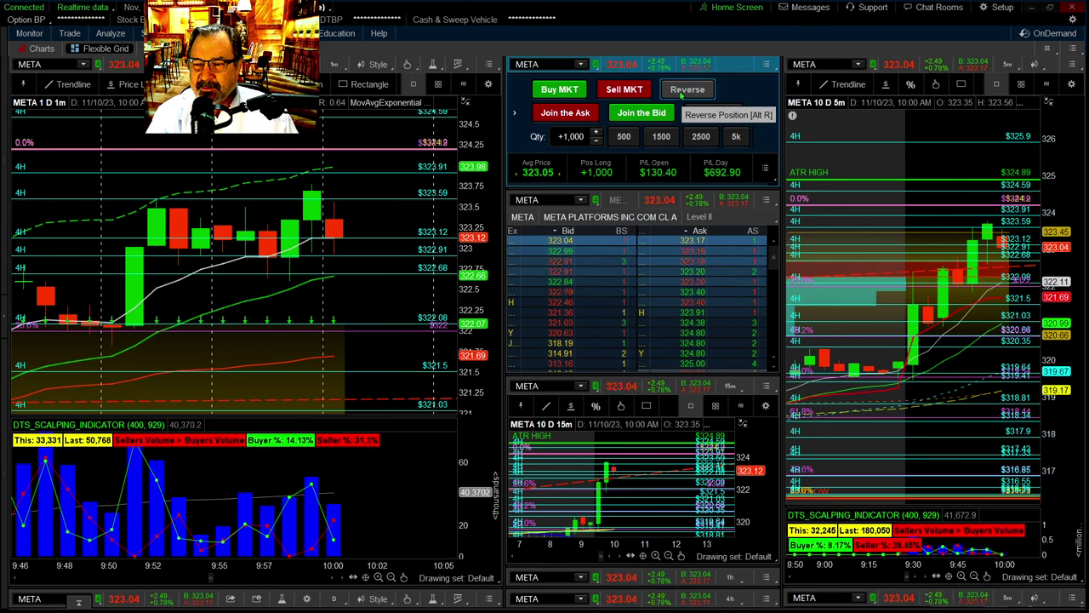
left_click(681, 95)
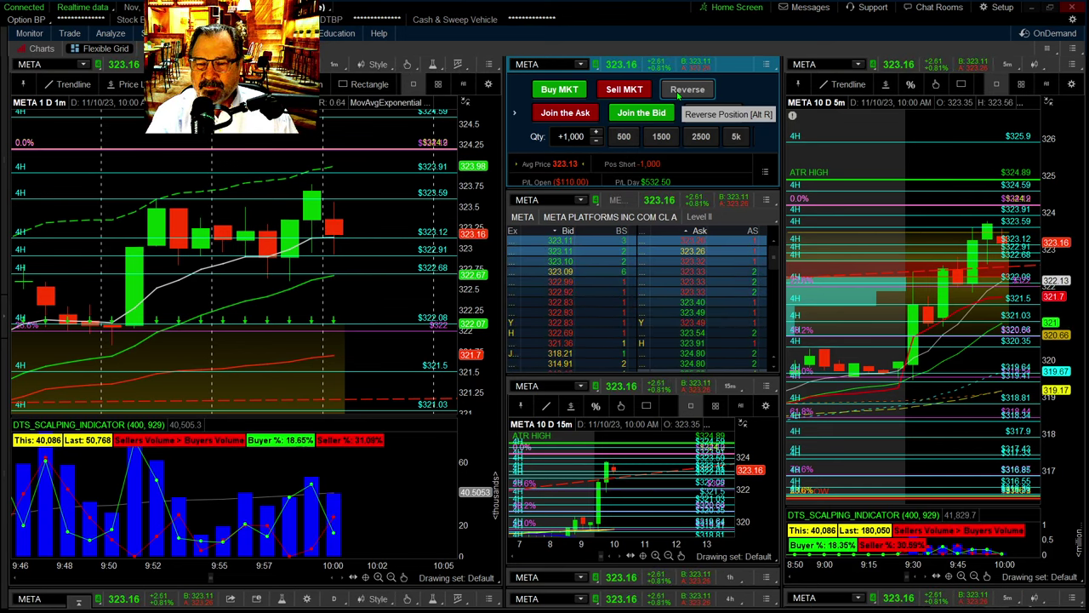
left_click(678, 92)
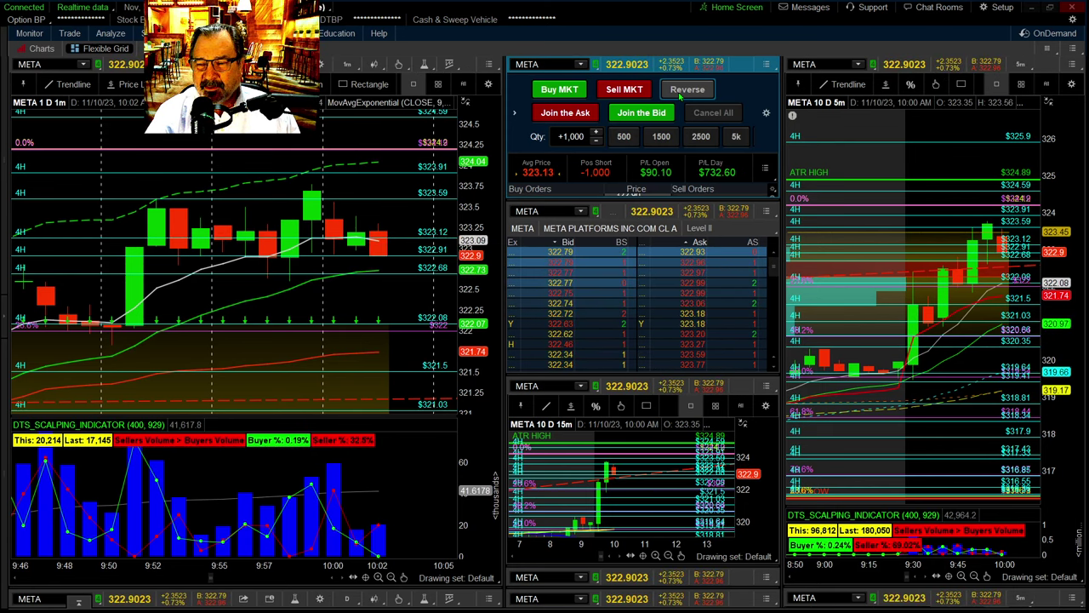
Reverse the META short into a 1,000-share long, and reverse it to short again after the price rises.
left_click(687, 89)
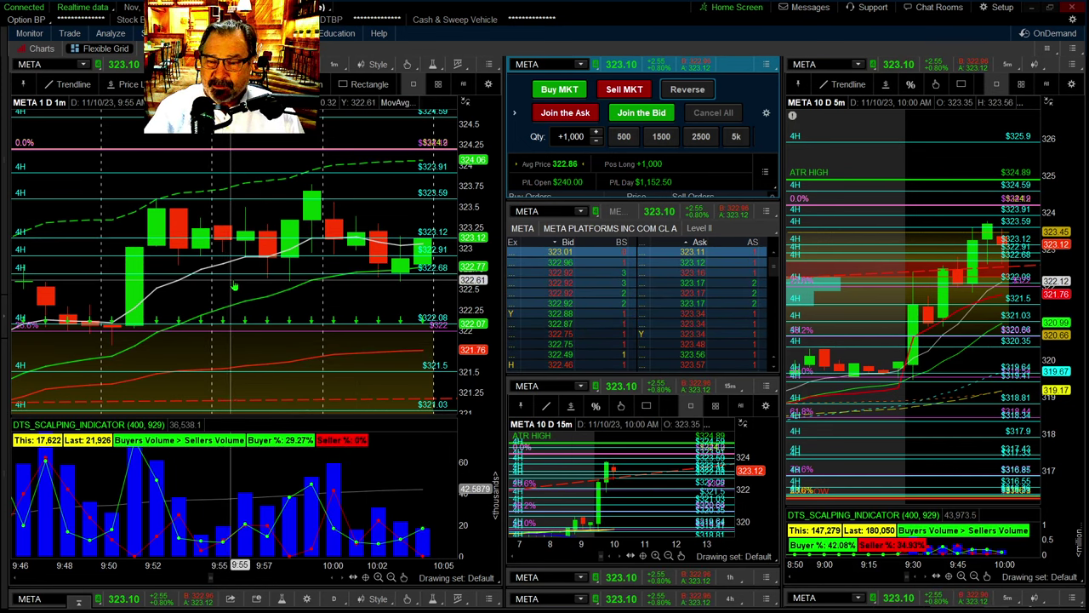
scroll(320, 297, "down", 5)
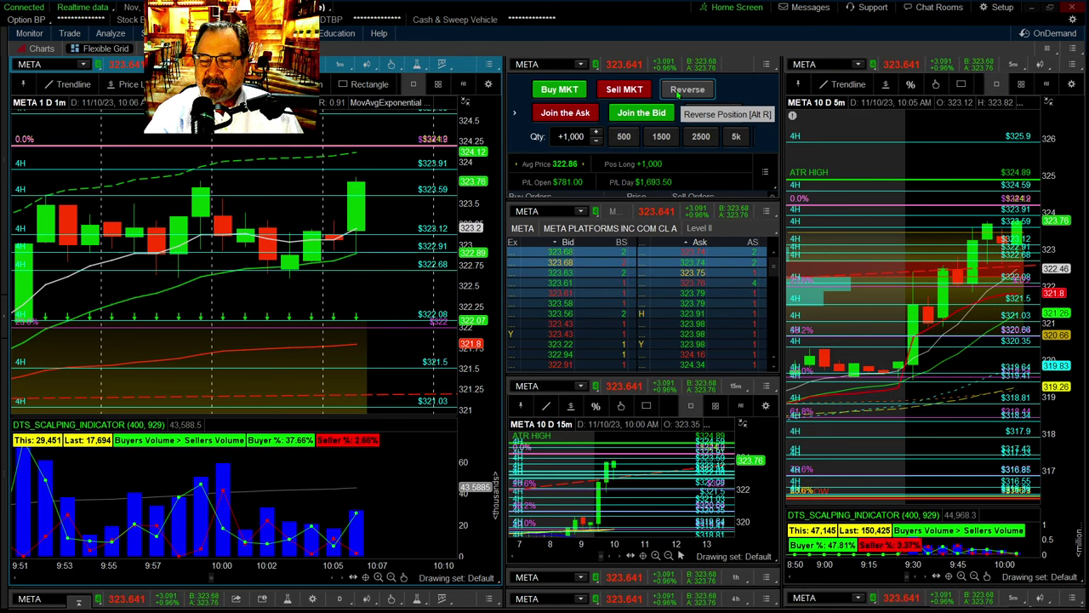
left_click(678, 95)
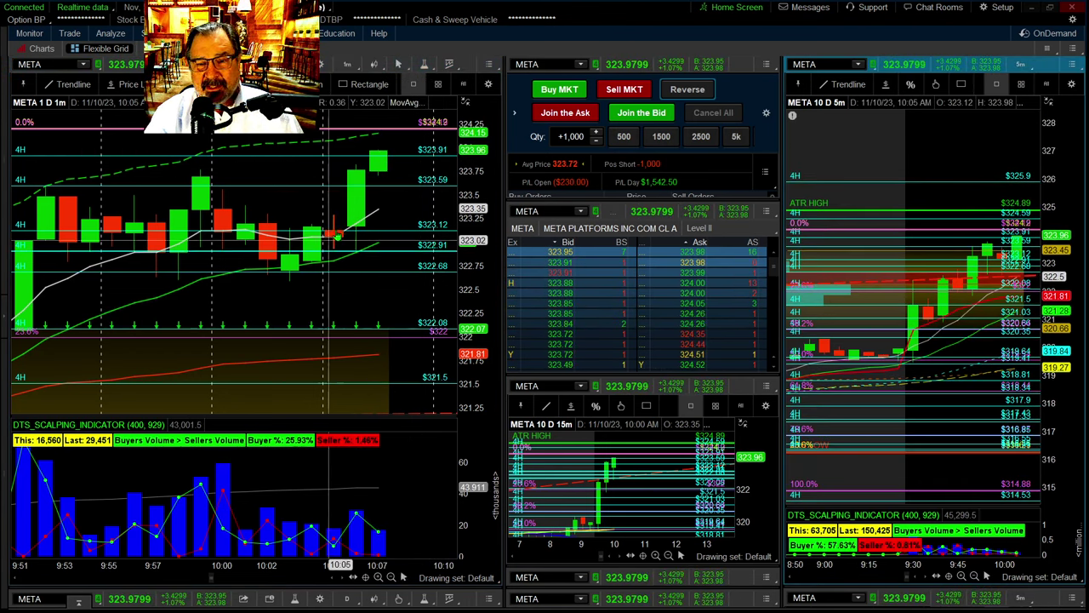
Reverse the META position from 1,000 shares short to 1,000 shares long.
left_click_drag(466, 198, 465, 265)
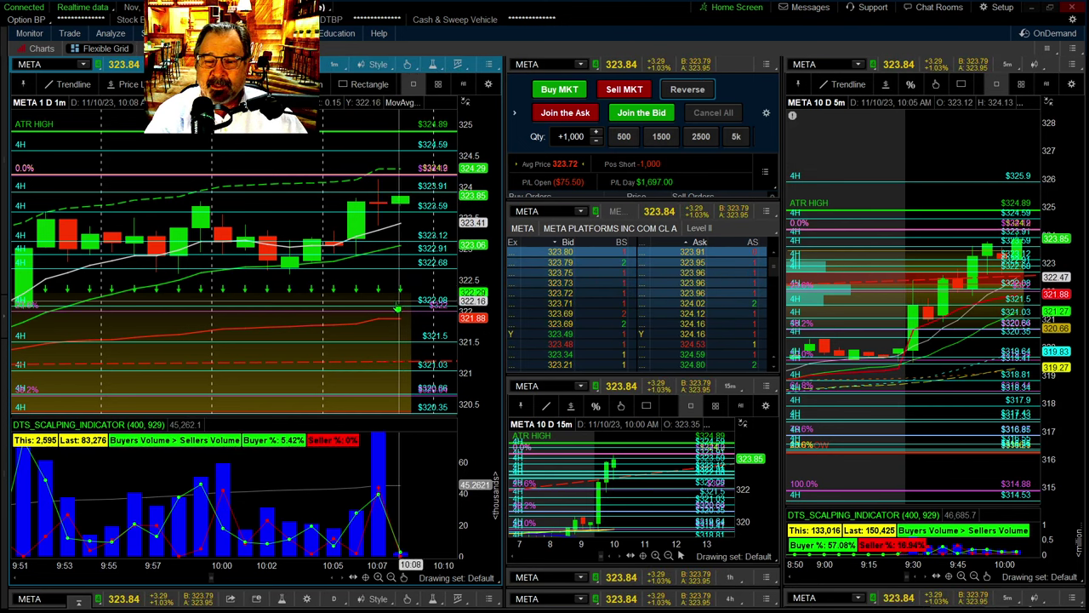
left_click_drag(311, 170, 223, 152)
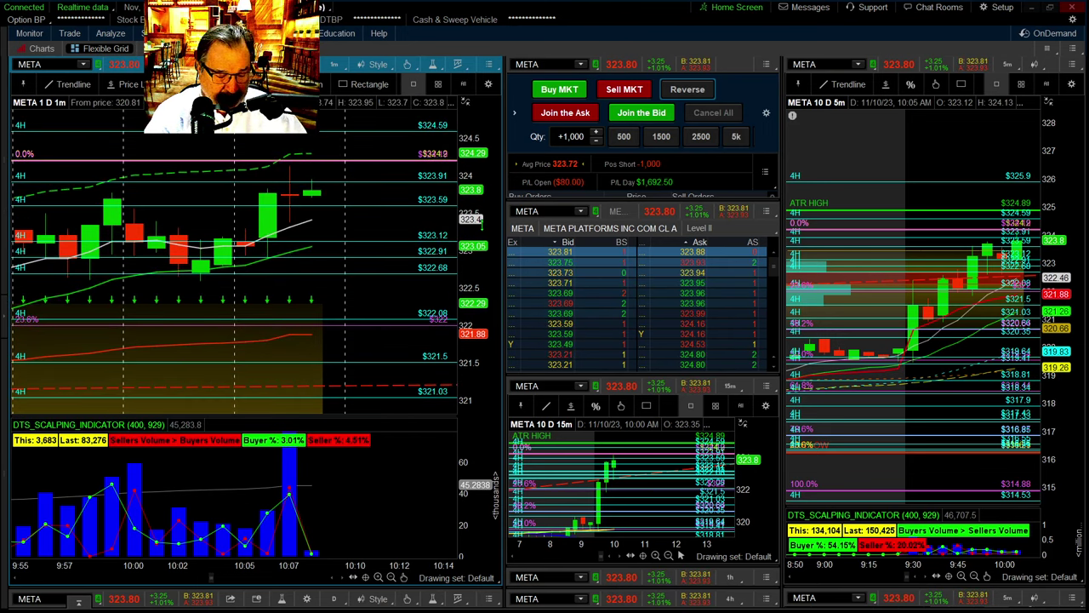
left_click_drag(476, 218, 476, 255)
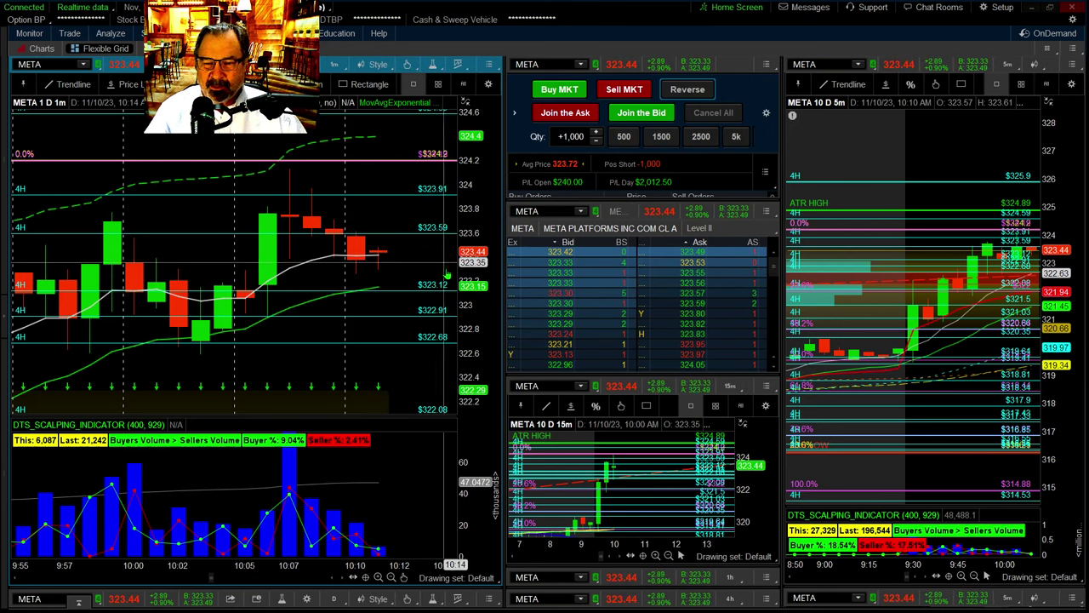
left_click_drag(473, 255, 474, 271)
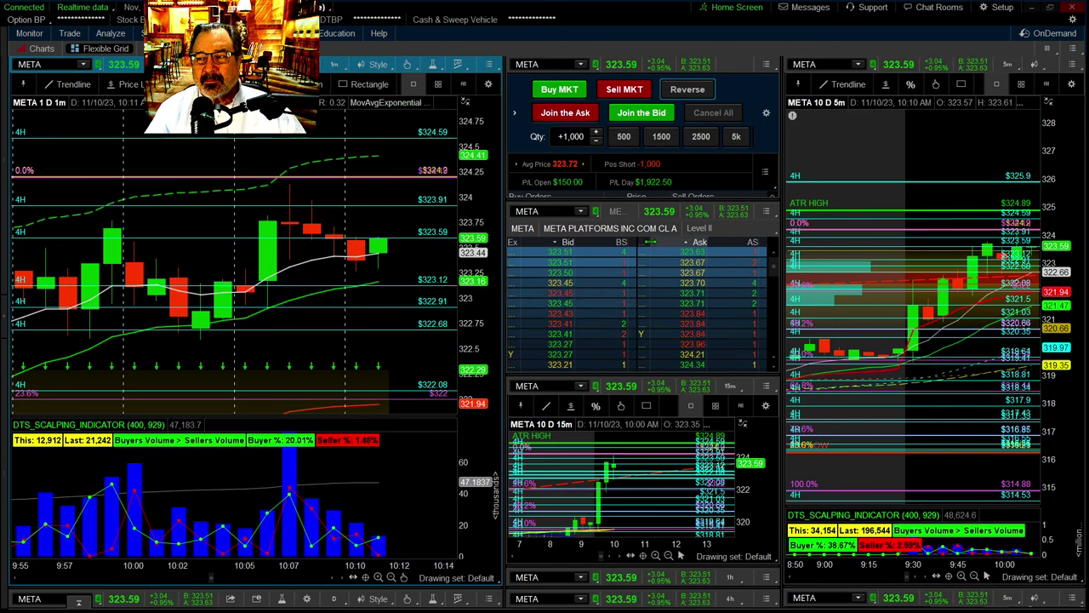
left_click(686, 89)
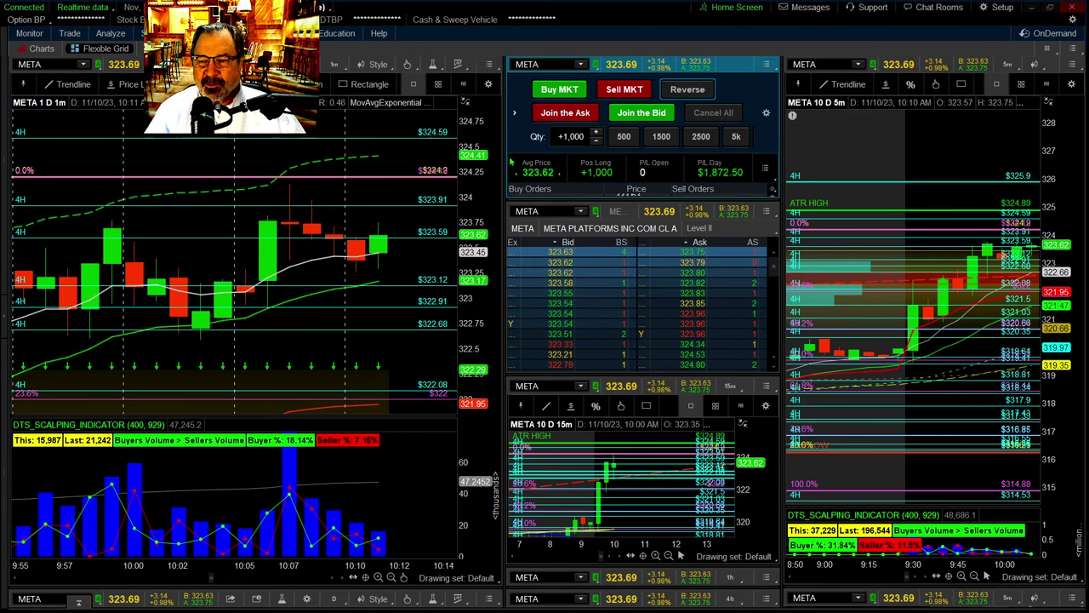
Reverse the 1,000-share META long to short near the day's high, flip it to long, and back to short.
left_click_drag(456, 231, 465, 217)
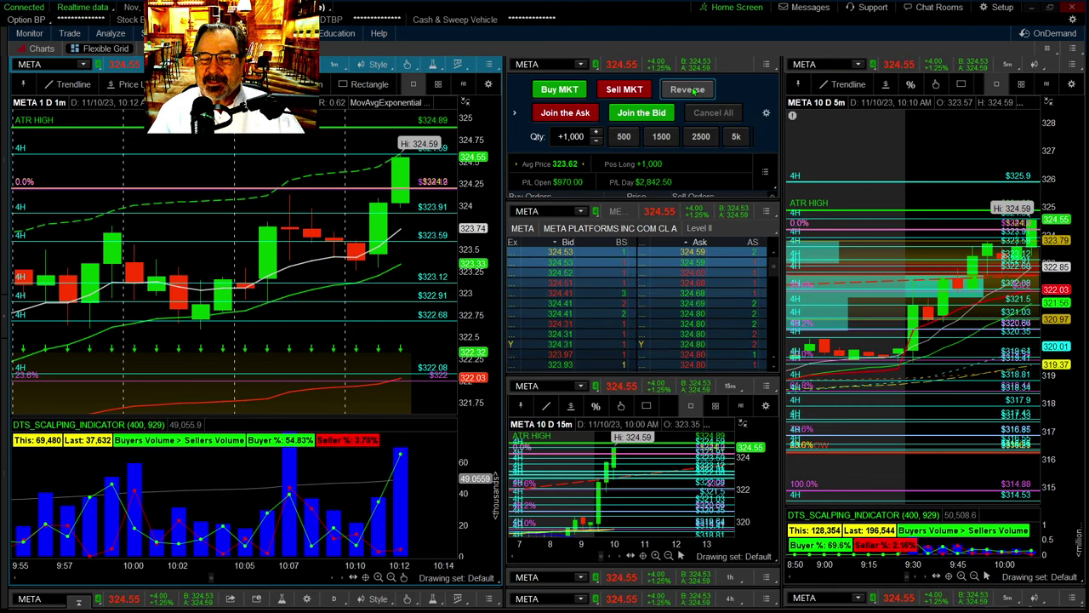
left_click(694, 91)
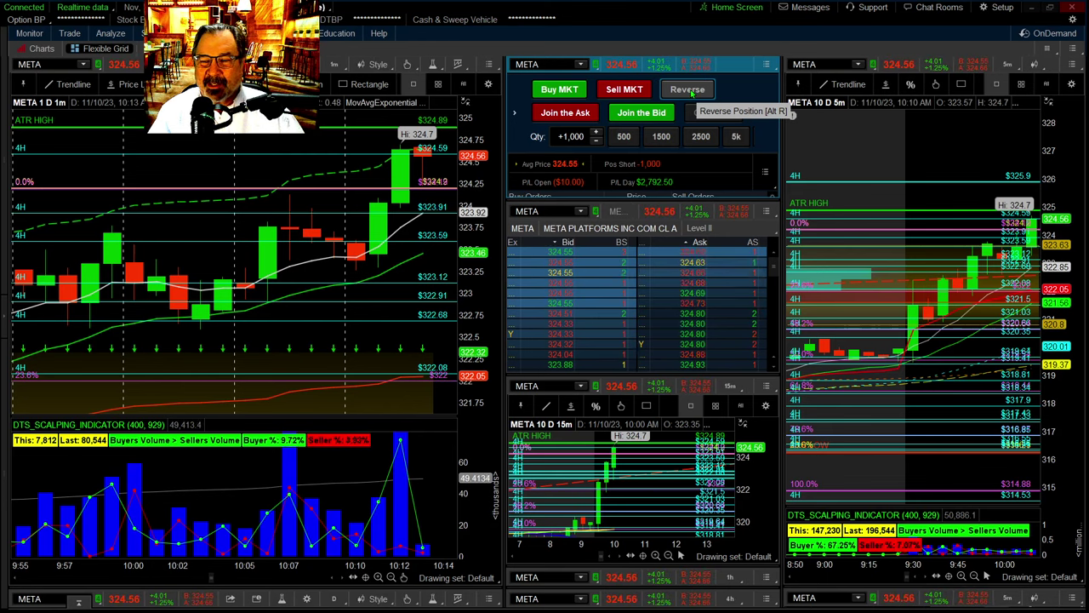
left_click(691, 92)
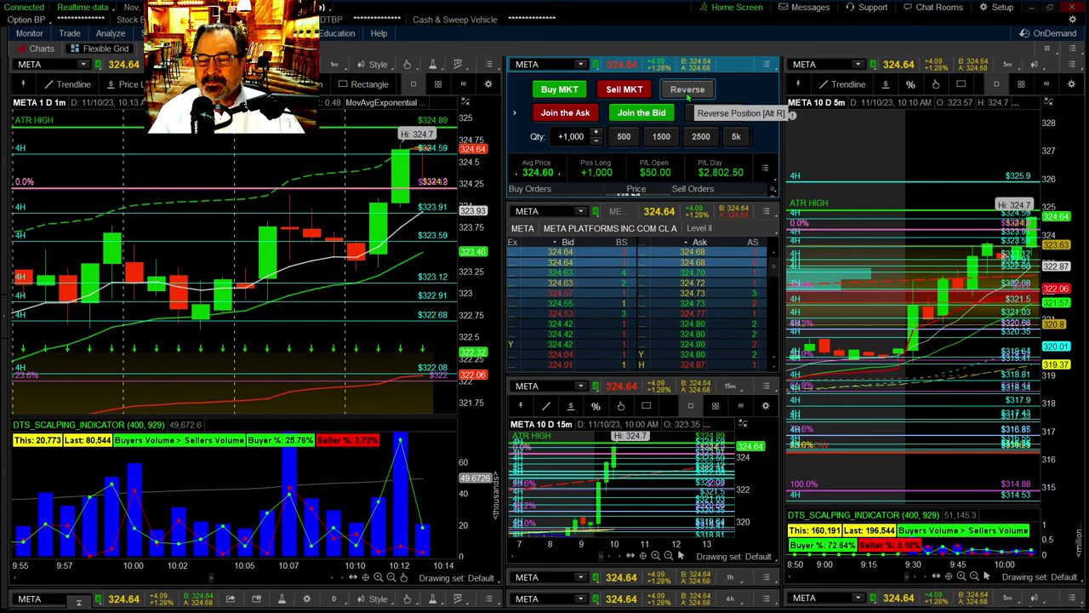
left_click(688, 90)
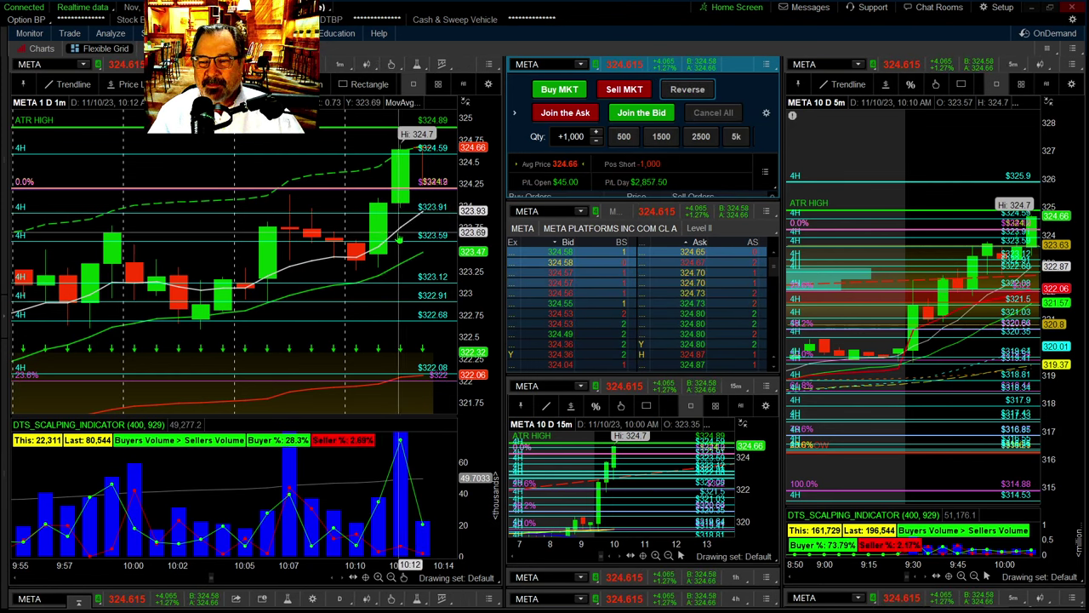
left_click_drag(423, 208, 164, 174)
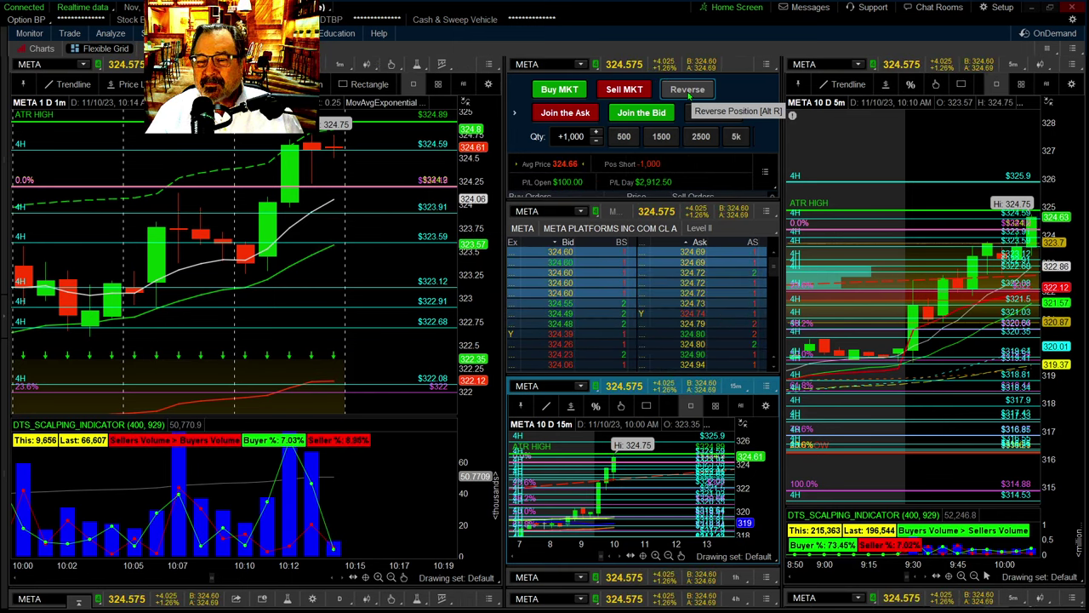
Reverse the 1,000-share META position from short to long and back to short, twice in succession below the ATR HIGH line.
left_click(689, 91)
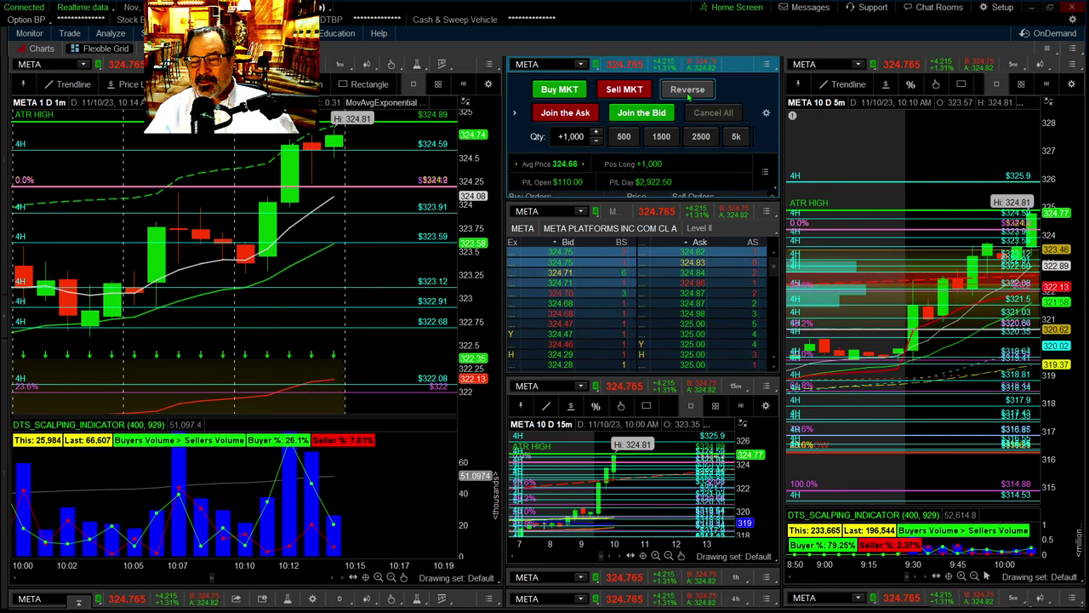
left_click(688, 90)
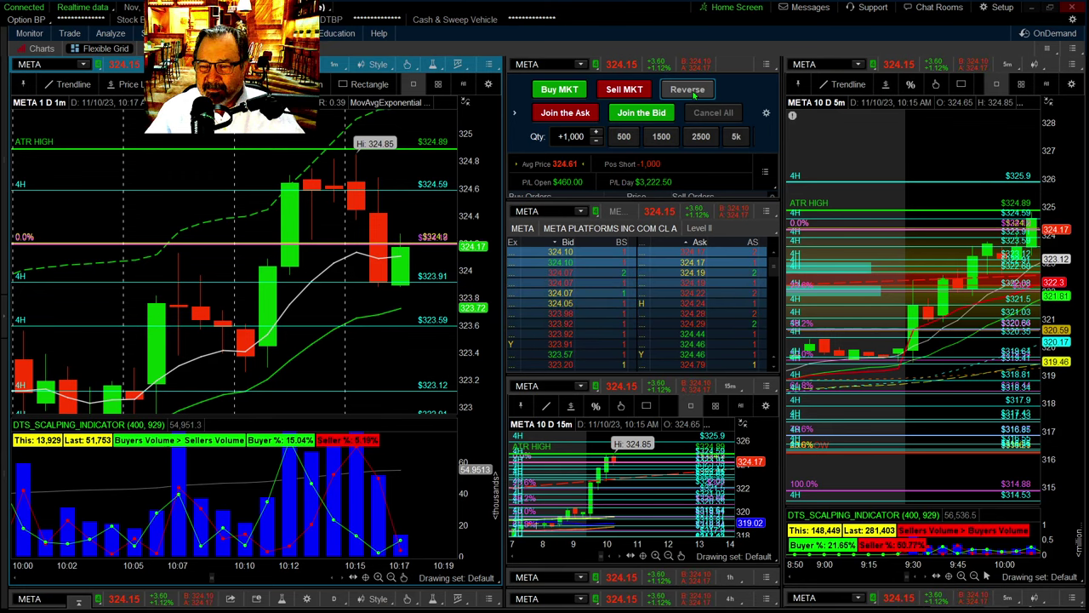
left_click(695, 95)
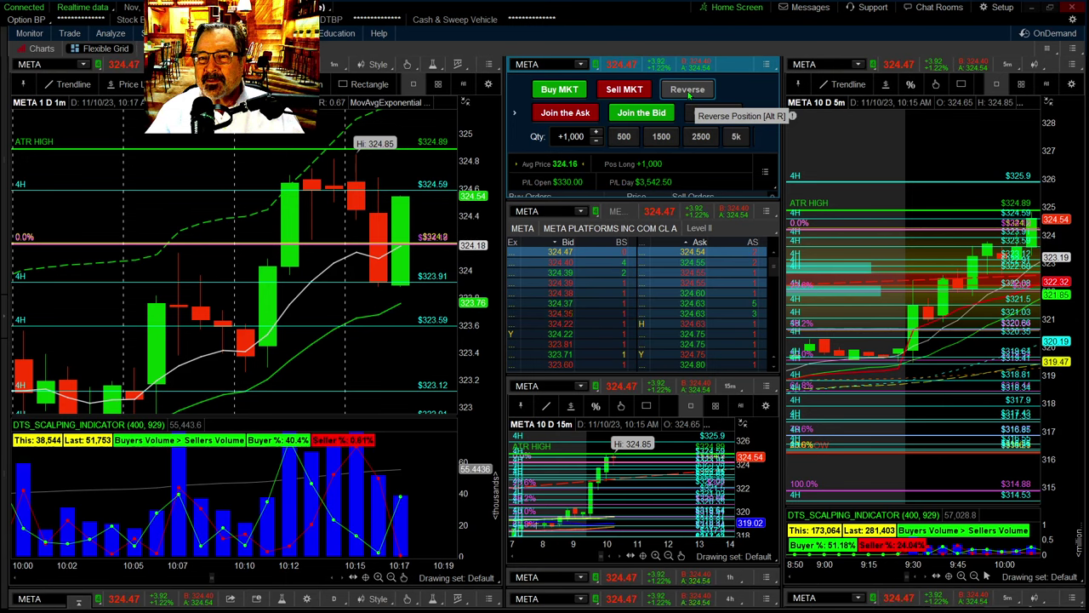
left_click(689, 94)
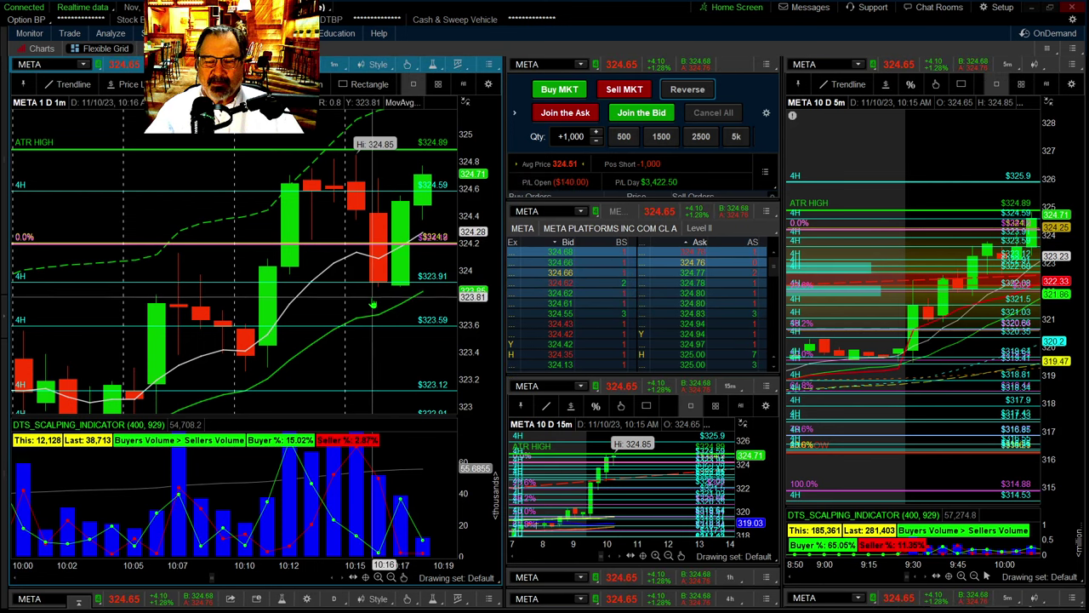
Cover the 1,000-share META short at market as price reaches the $323.91 level, and re-enter short with 1,000 shares.
scroll(387, 238, "down", 5)
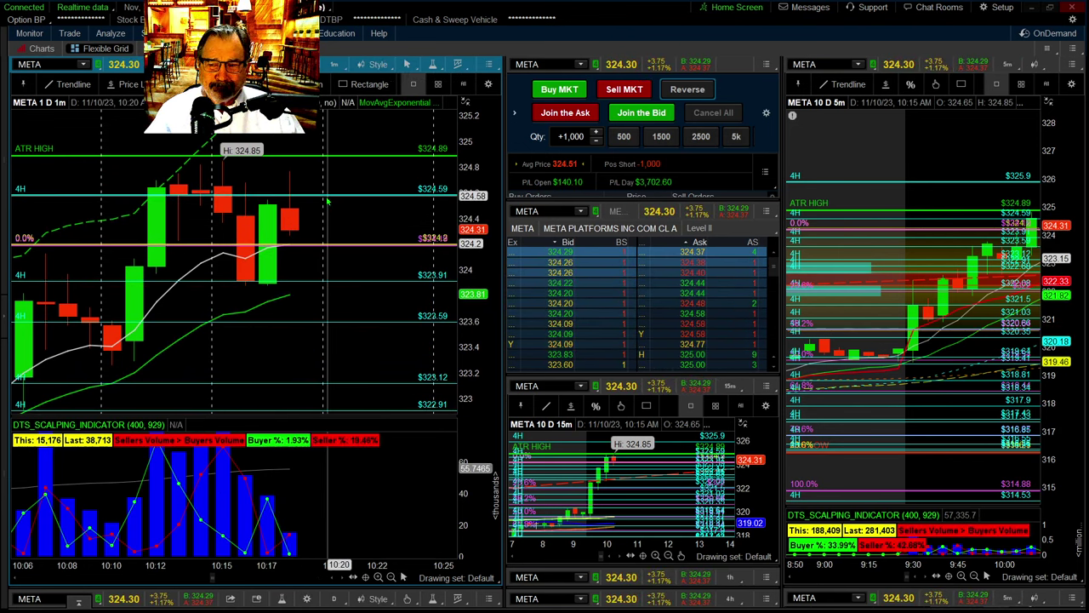
left_click_drag(962, 174, 921, 176)
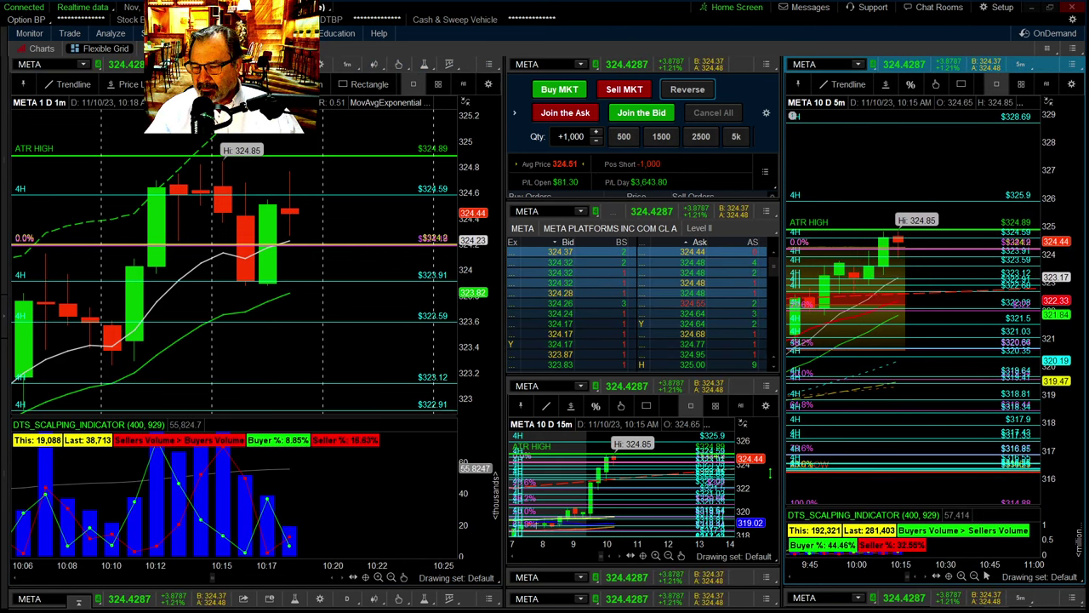
left_click_drag(764, 466, 761, 465)
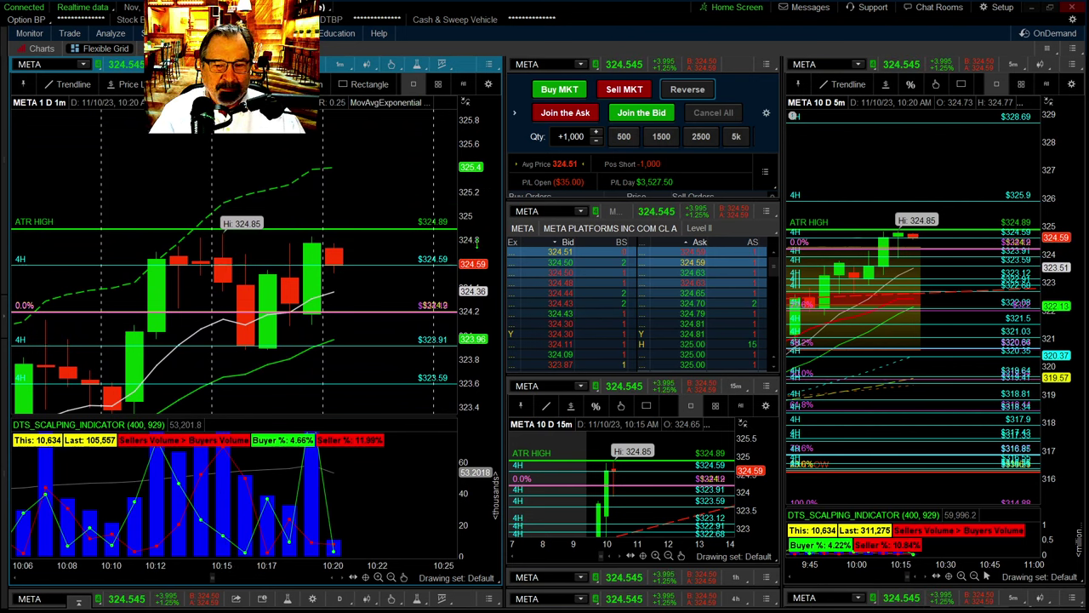
left_click_drag(479, 211, 468, 300)
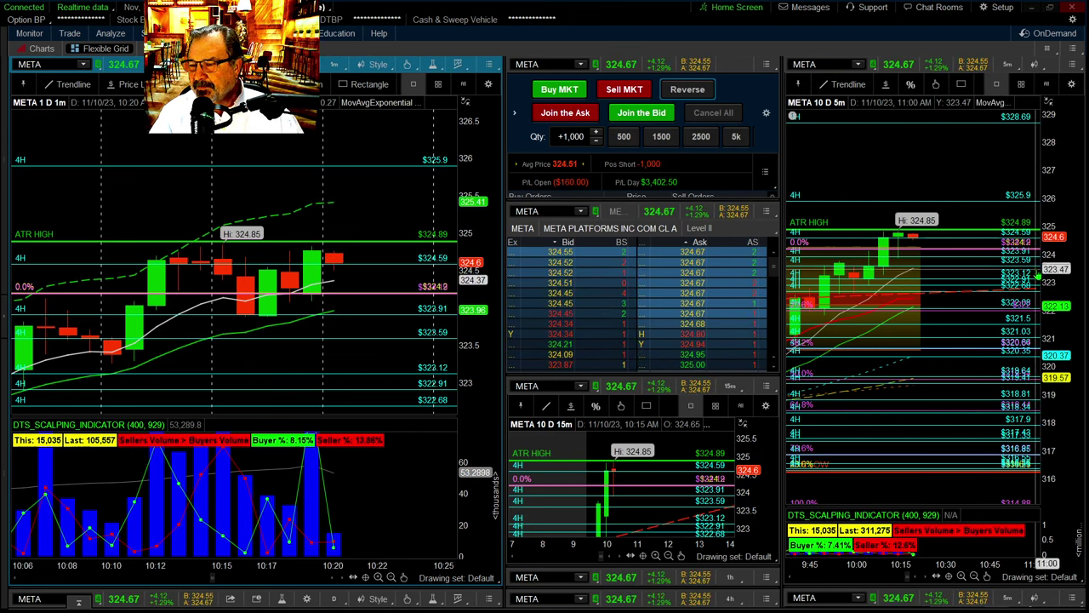
left_click_drag(1058, 265, 1058, 257)
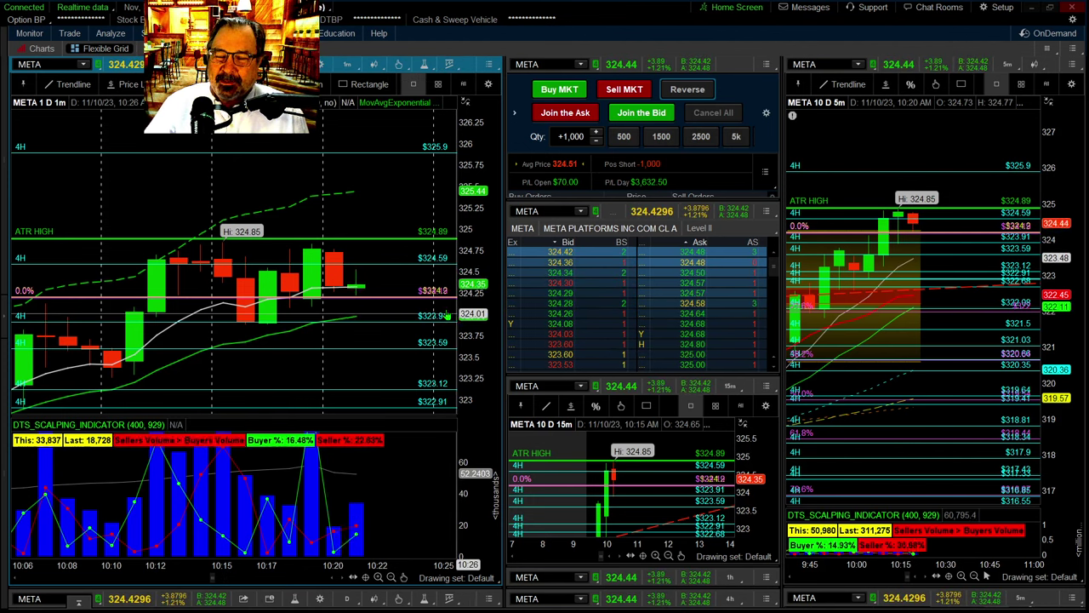
left_click_drag(391, 345, 266, 305)
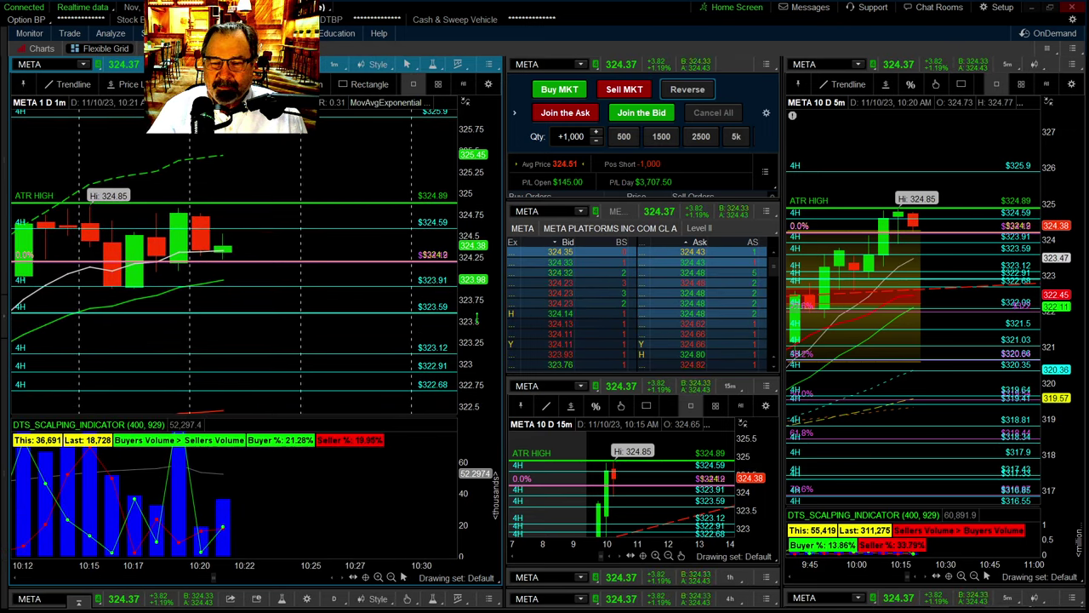
left_click_drag(464, 321, 431, 240)
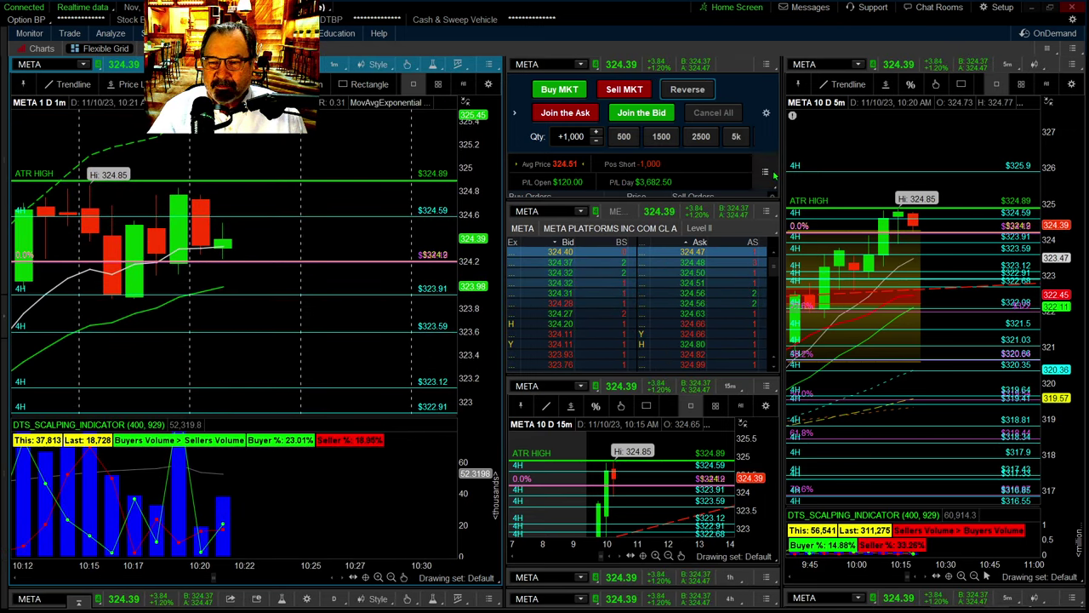
left_click_drag(483, 213, 482, 228)
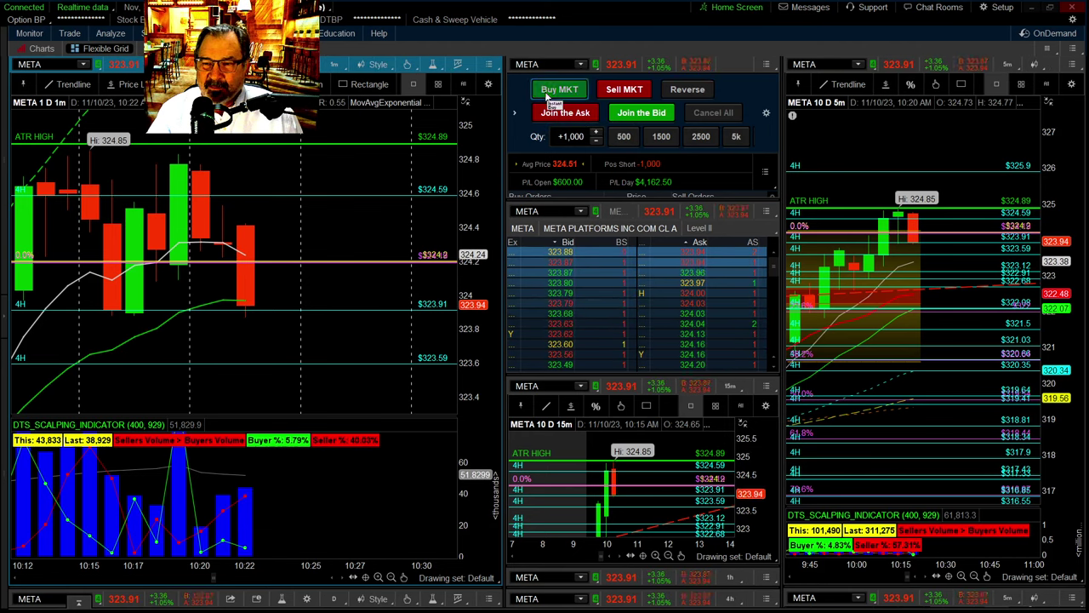
left_click(562, 92)
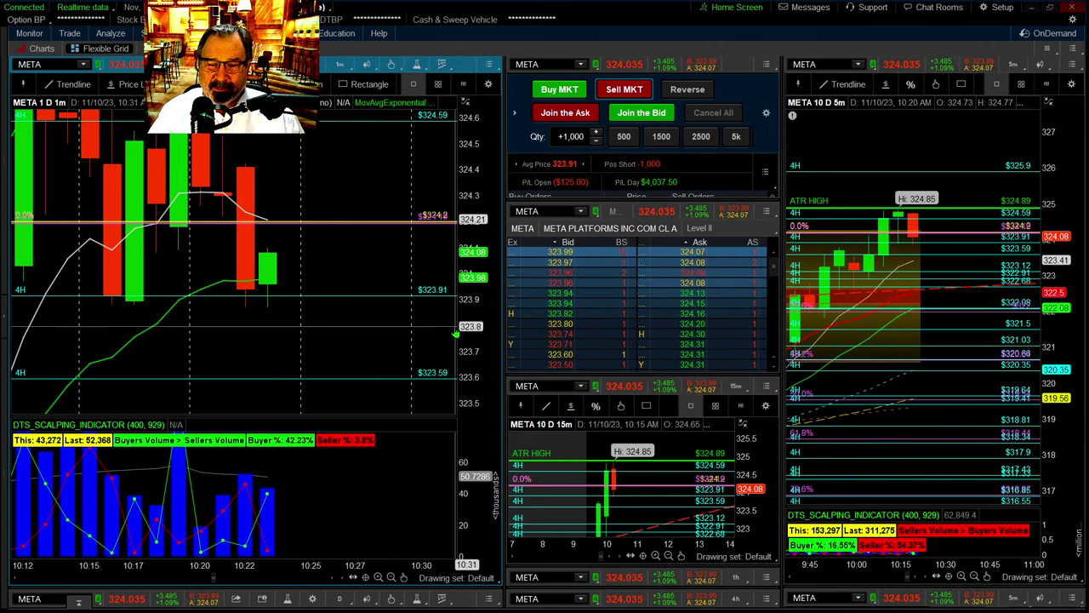
Buy 1,000 META shares at market to cover the short below the $323.59 level, and sell 1,000 short again.
left_click_drag(455, 335, 456, 373)
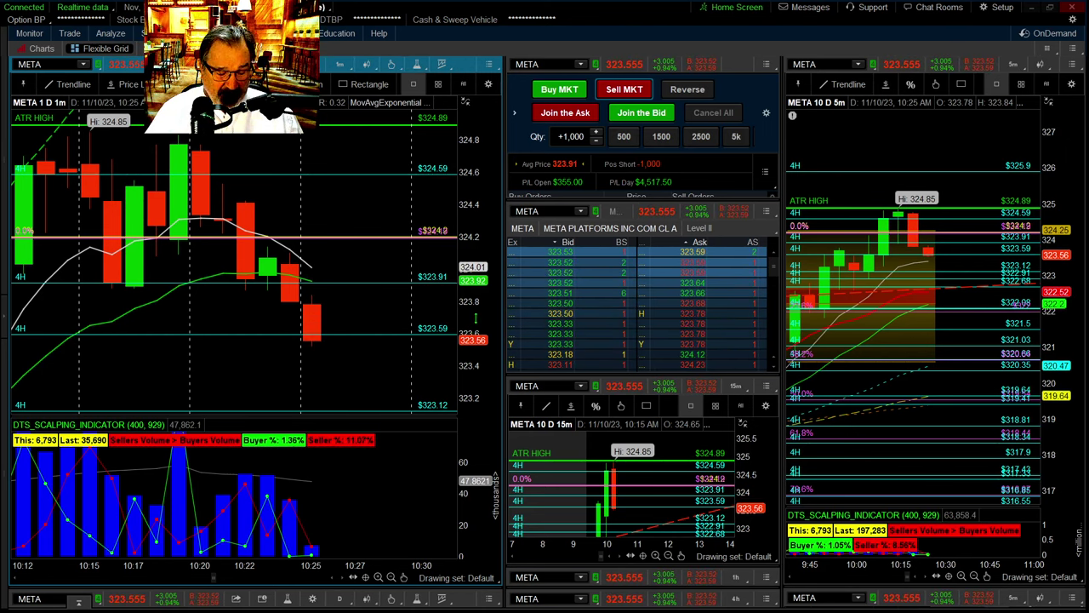
left_click_drag(475, 317, 468, 357)
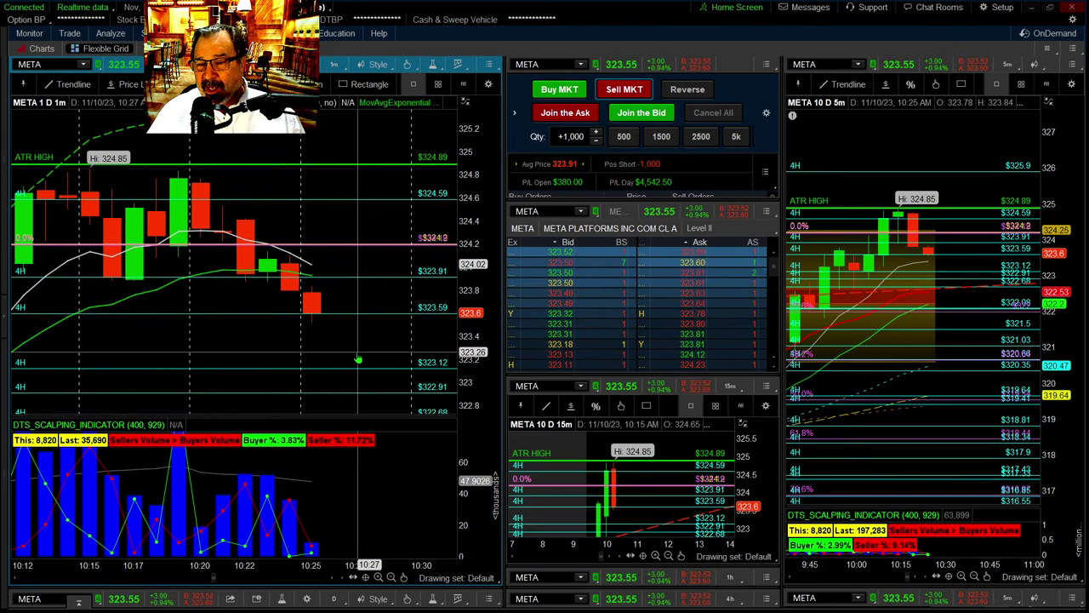
left_click_drag(474, 314, 473, 300)
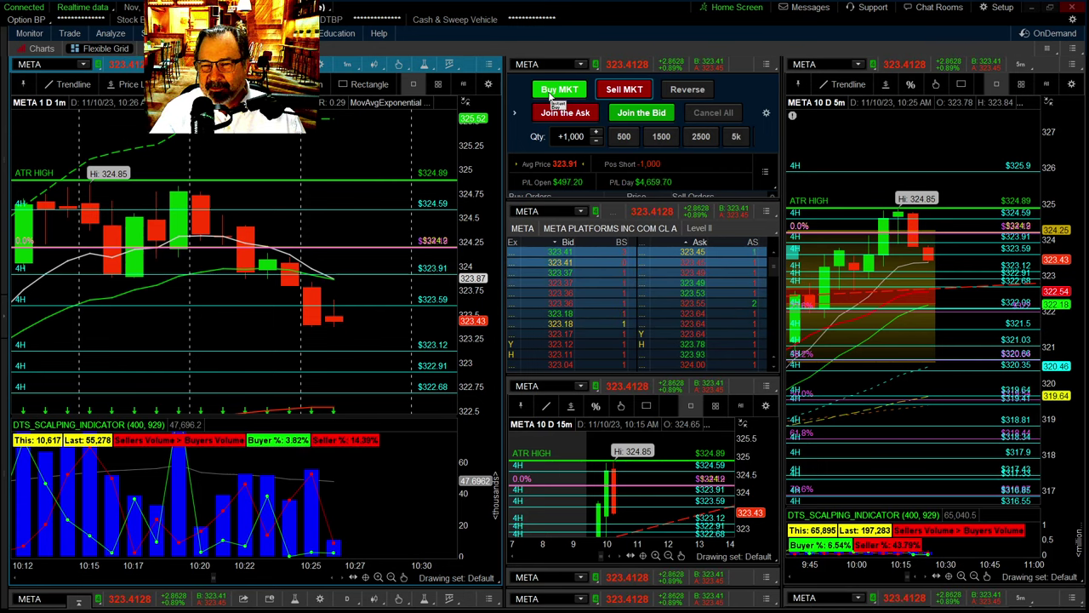
left_click(553, 94)
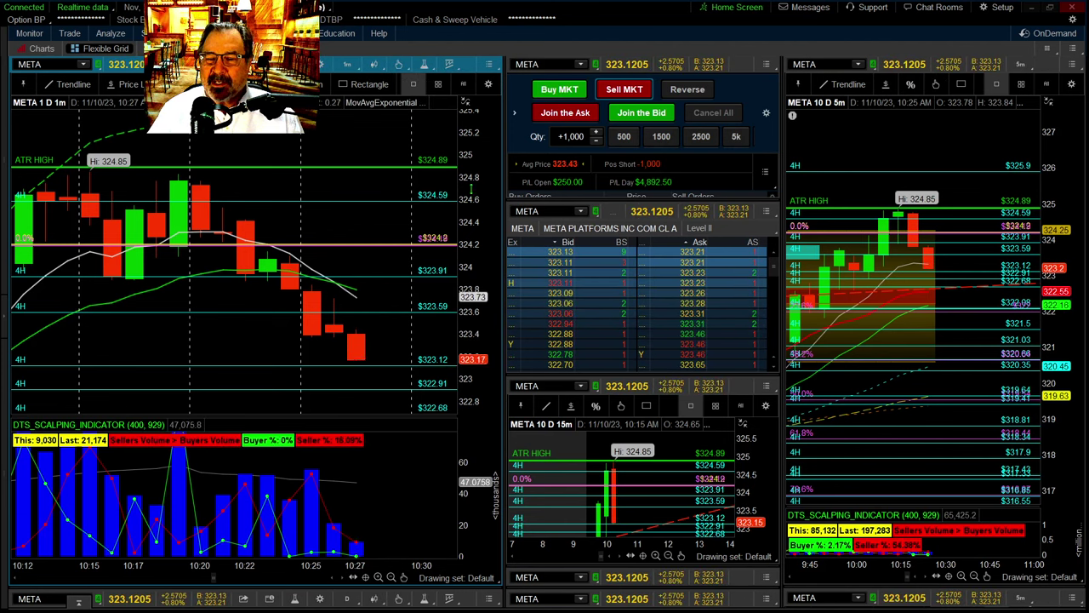
Close the 1,000-share META short with a market buy near the $322.68 level, leaving the position flat.
left_click_drag(473, 183, 473, 207)
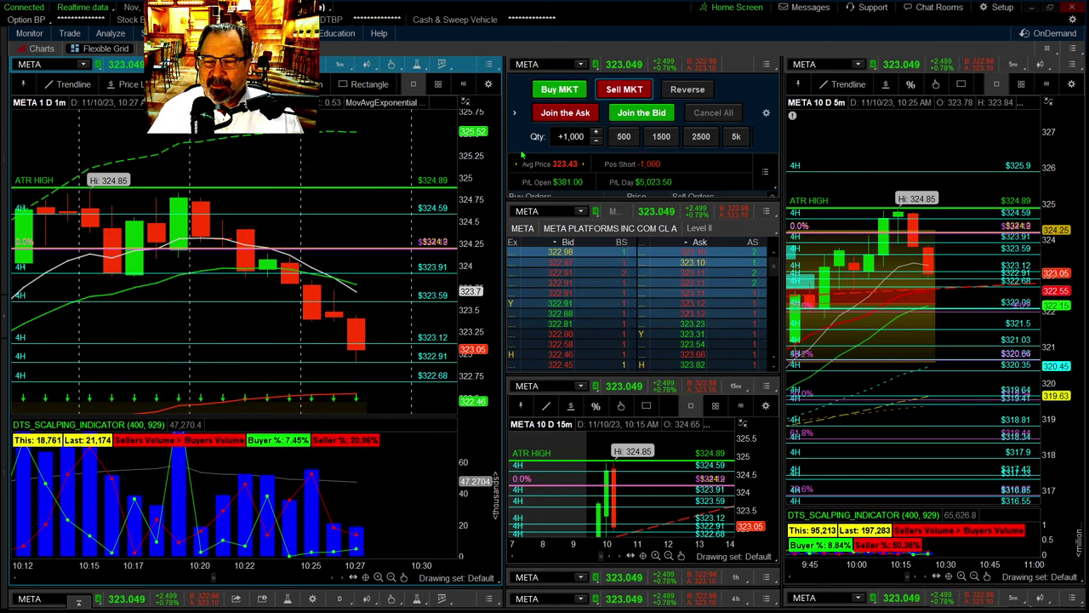
left_click_drag(466, 291, 466, 281)
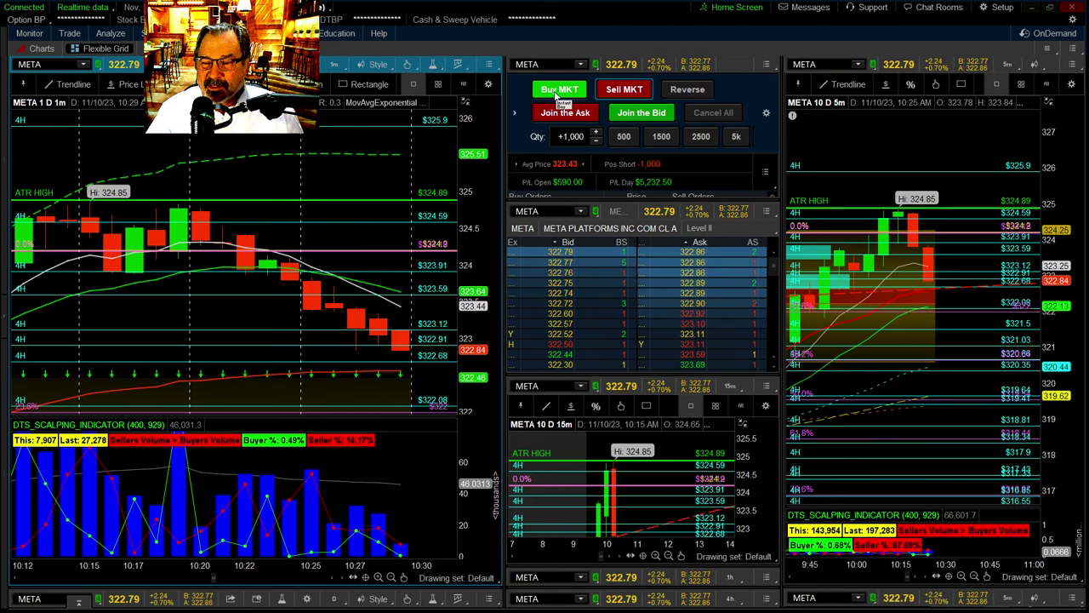
left_click(559, 90)
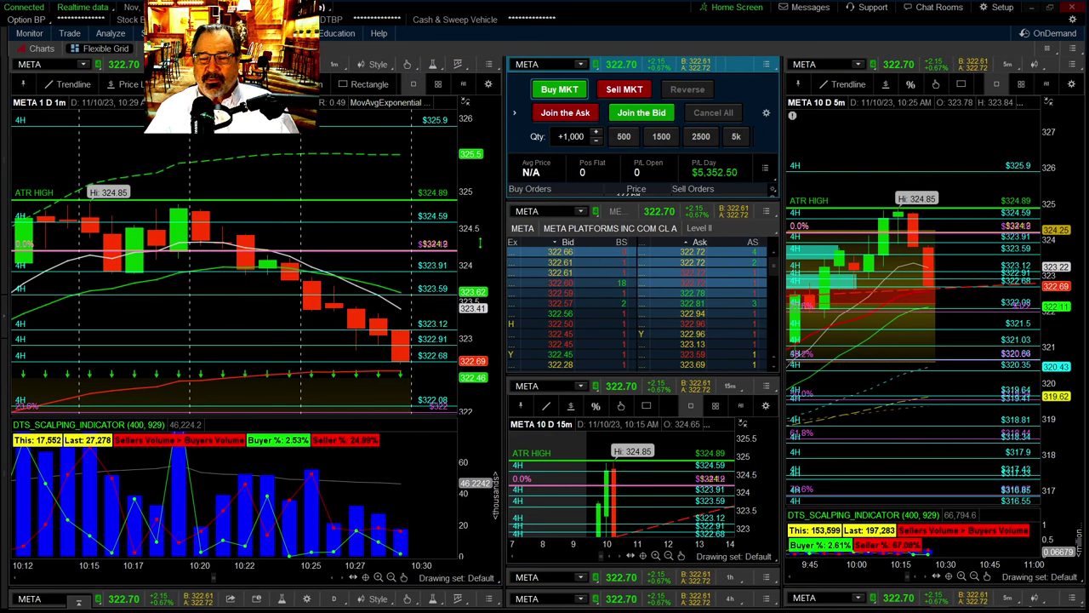
scroll(366, 205, "down", 4)
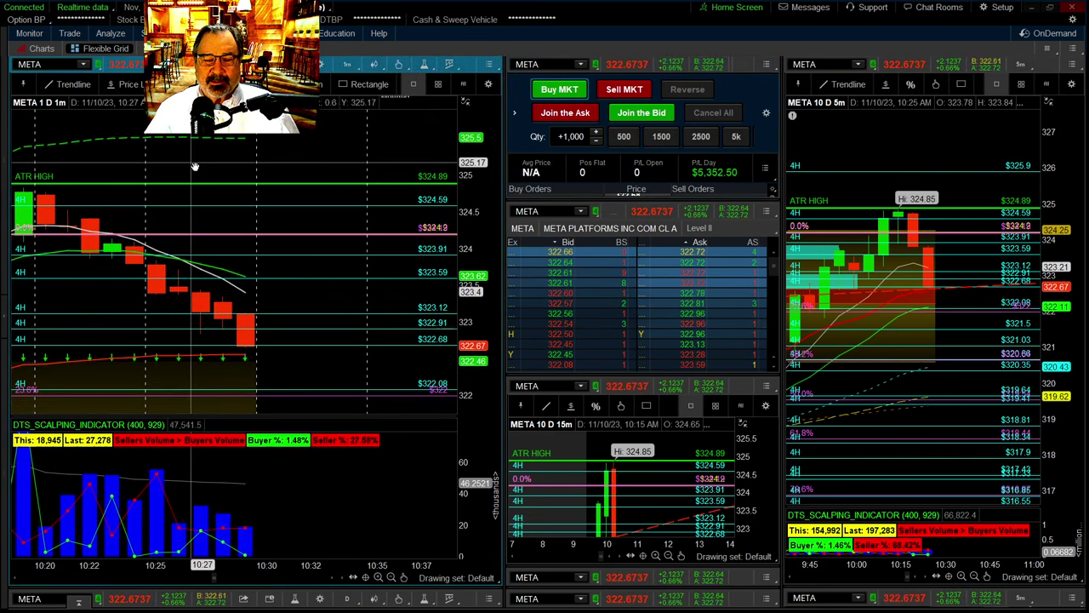